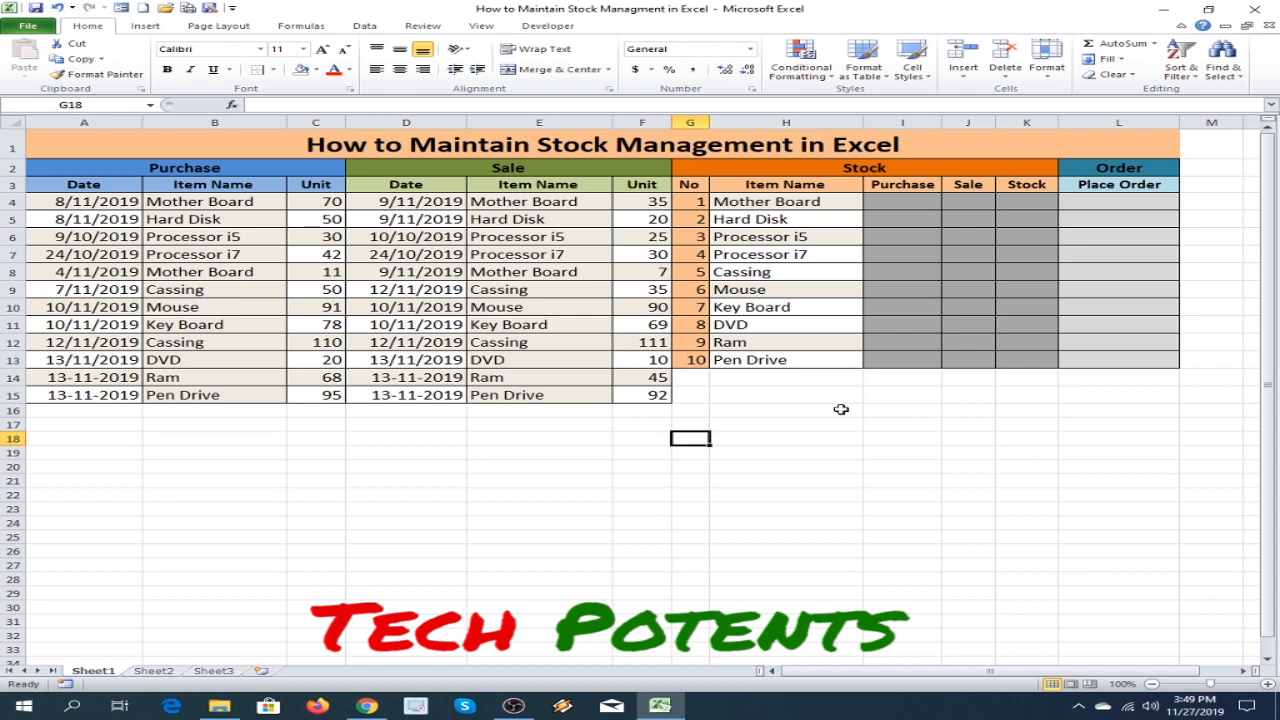
# Step: Review the whole stock sheet and its Purchase, Sale, Stock and Order section headings
pyautogui.click(766, 437)
pyautogui.moveTo(76, 142); pyautogui.dragTo(984, 400)
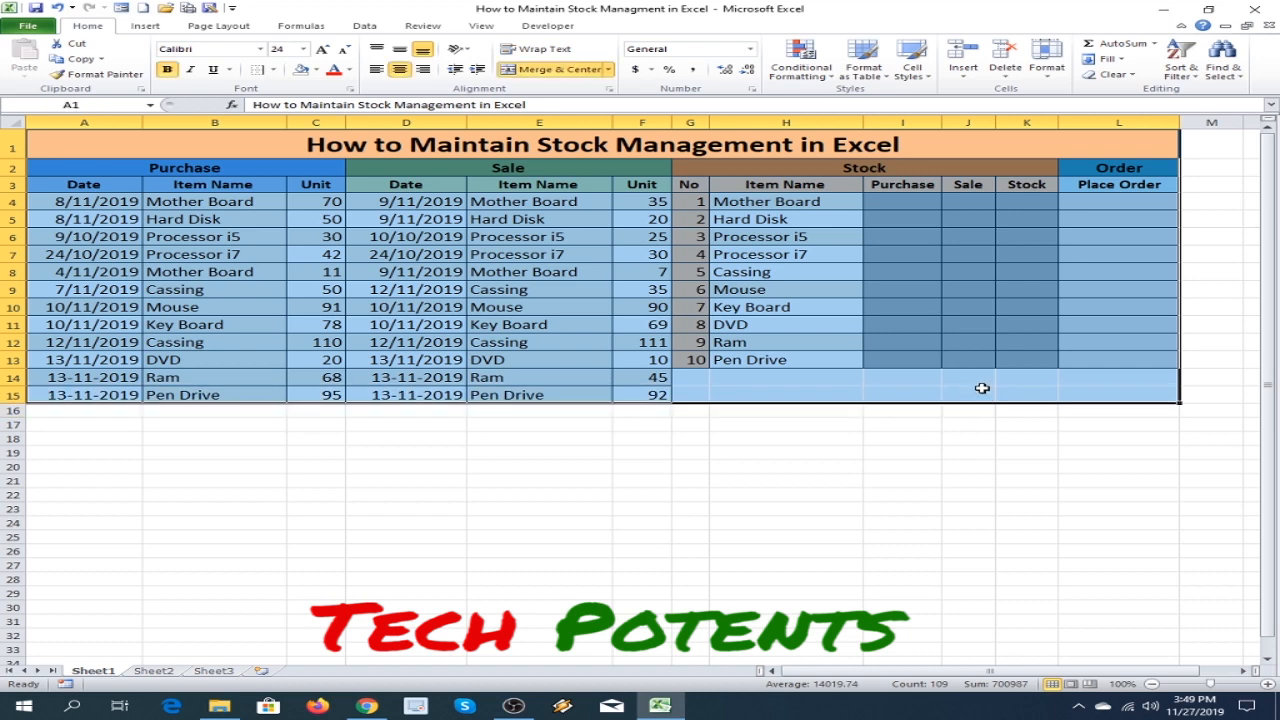
pyautogui.click(859, 471)
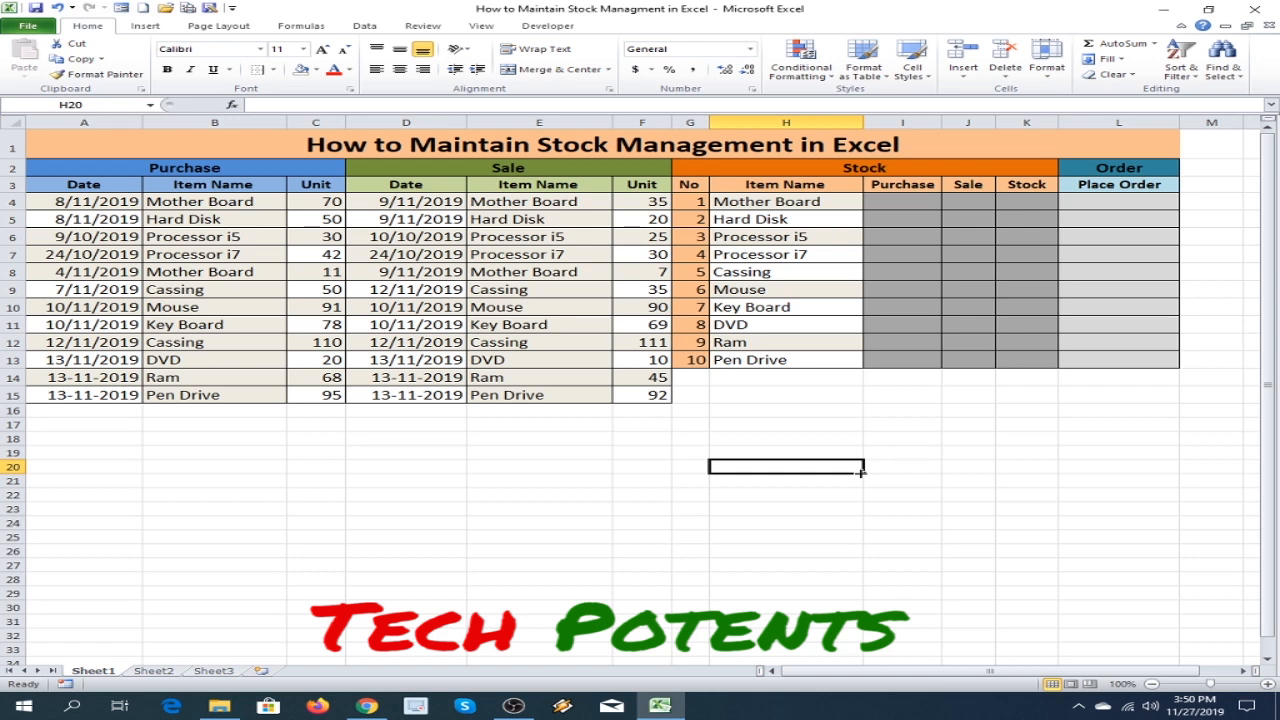
pyautogui.click(193, 147)
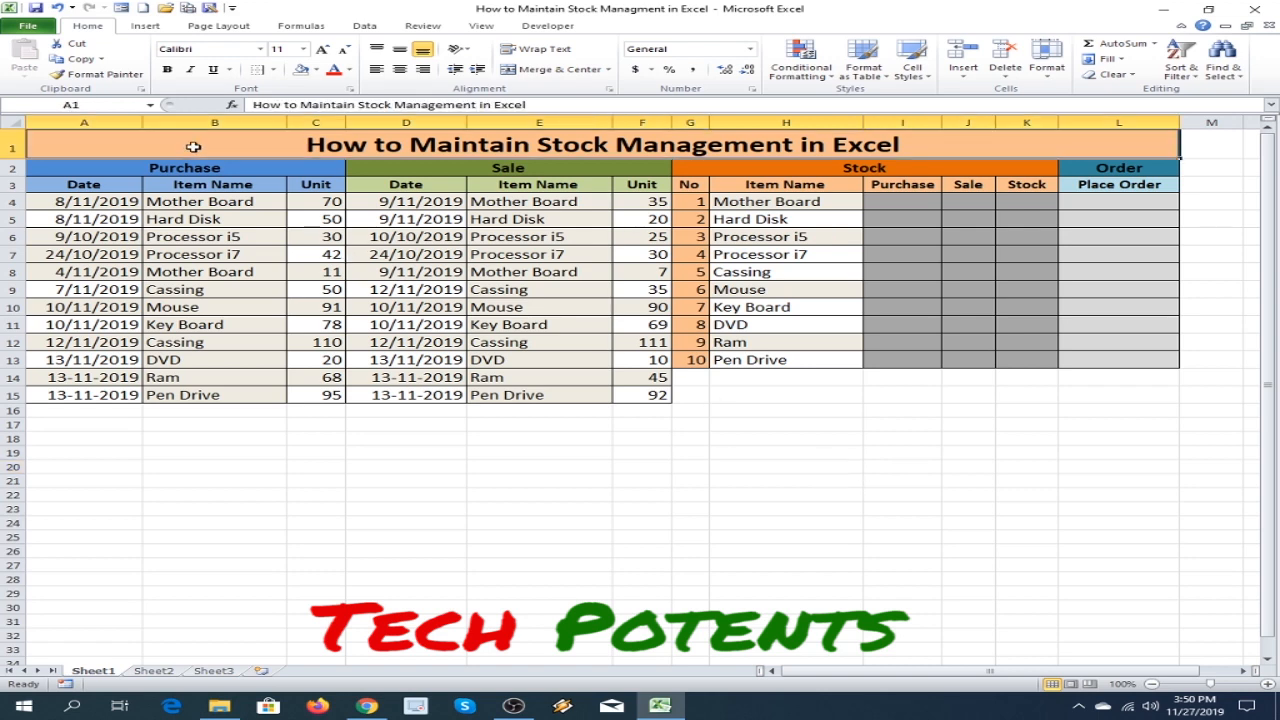
pyautogui.moveTo(193, 147); pyautogui.dragTo(1100, 357)
pyautogui.click(851, 457)
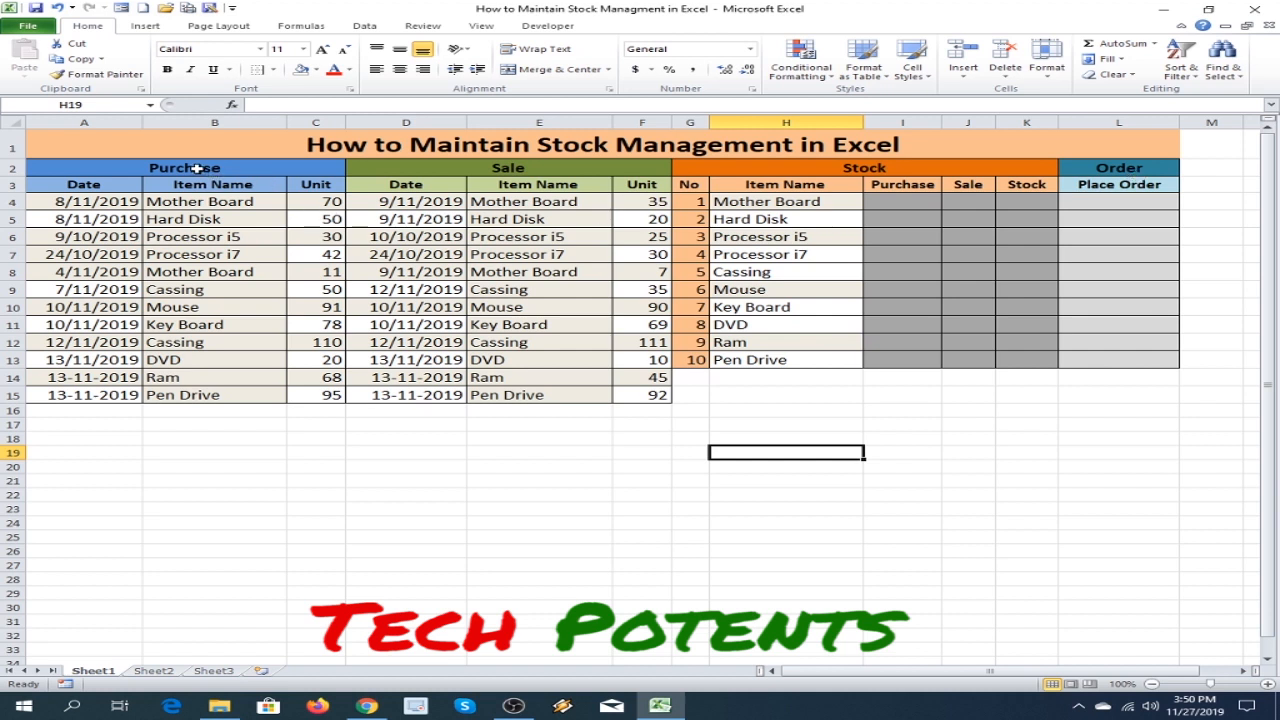
pyautogui.click(197, 168)
pyautogui.click(527, 168)
pyautogui.click(876, 170)
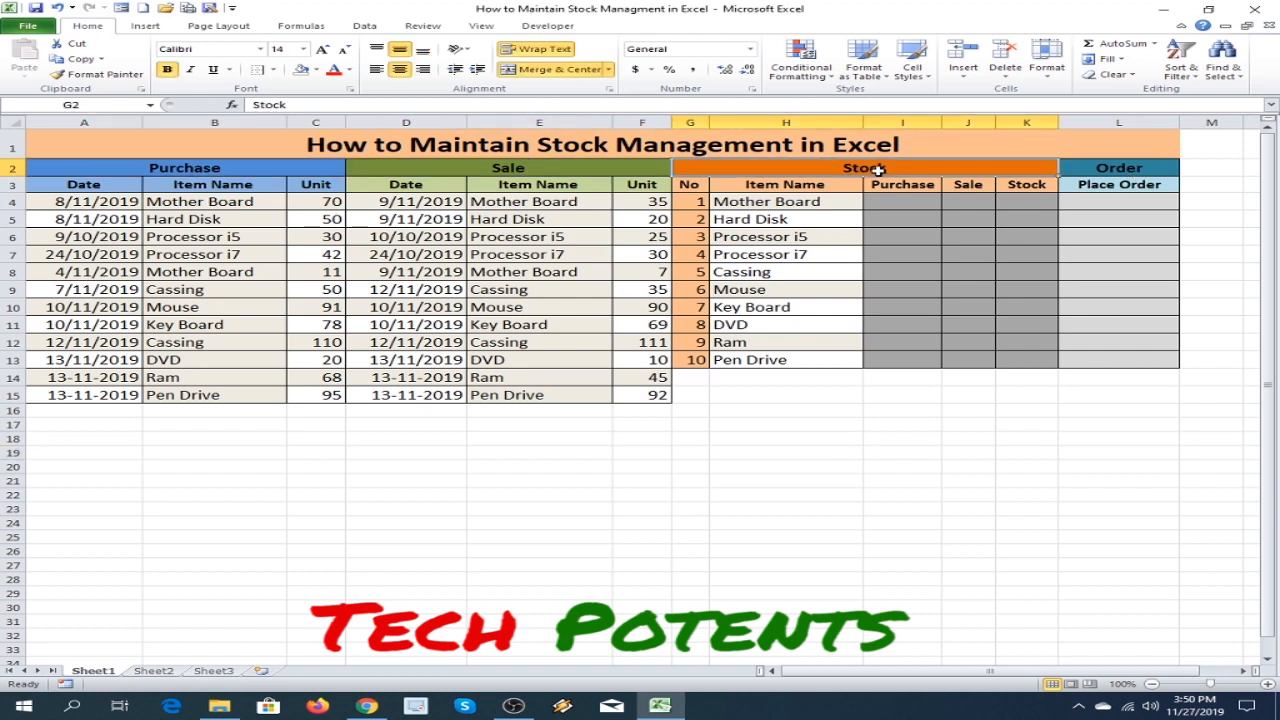
pyautogui.click(1118, 170)
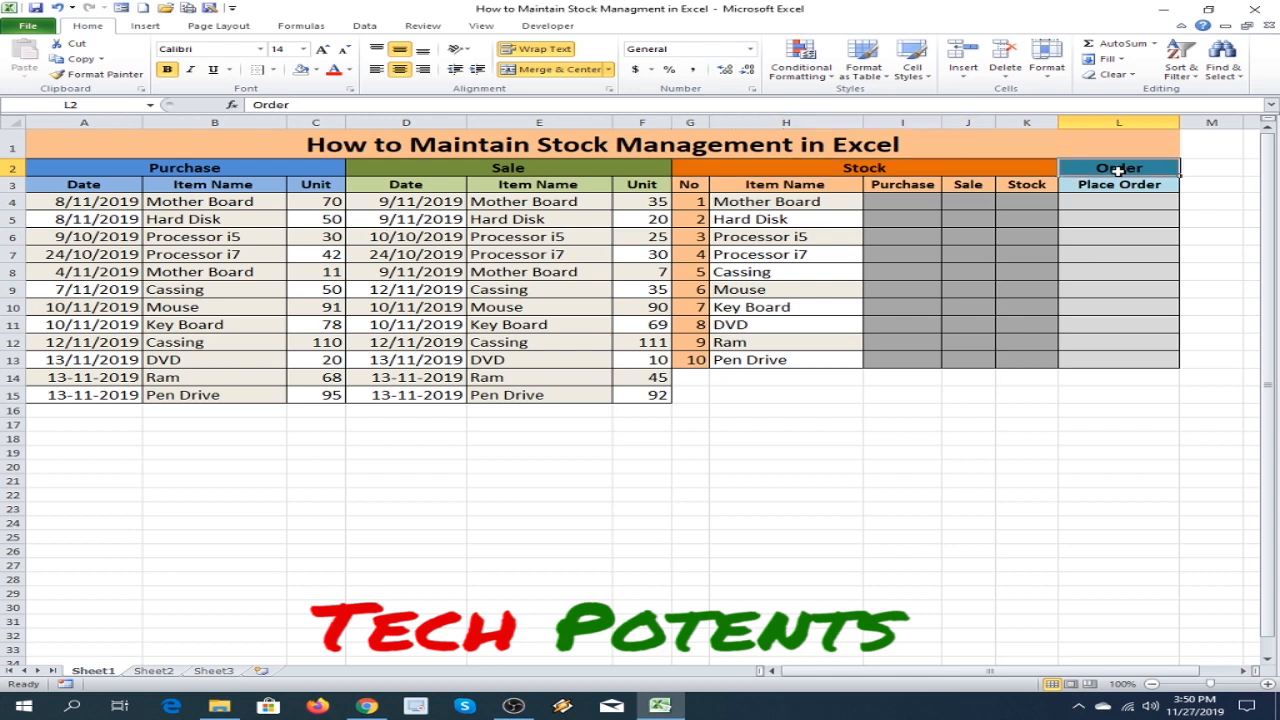
# Step: Examine the Purchase dates and items, the Sale section, and the columns of the Stock and Order sections
pyautogui.click(185, 168)
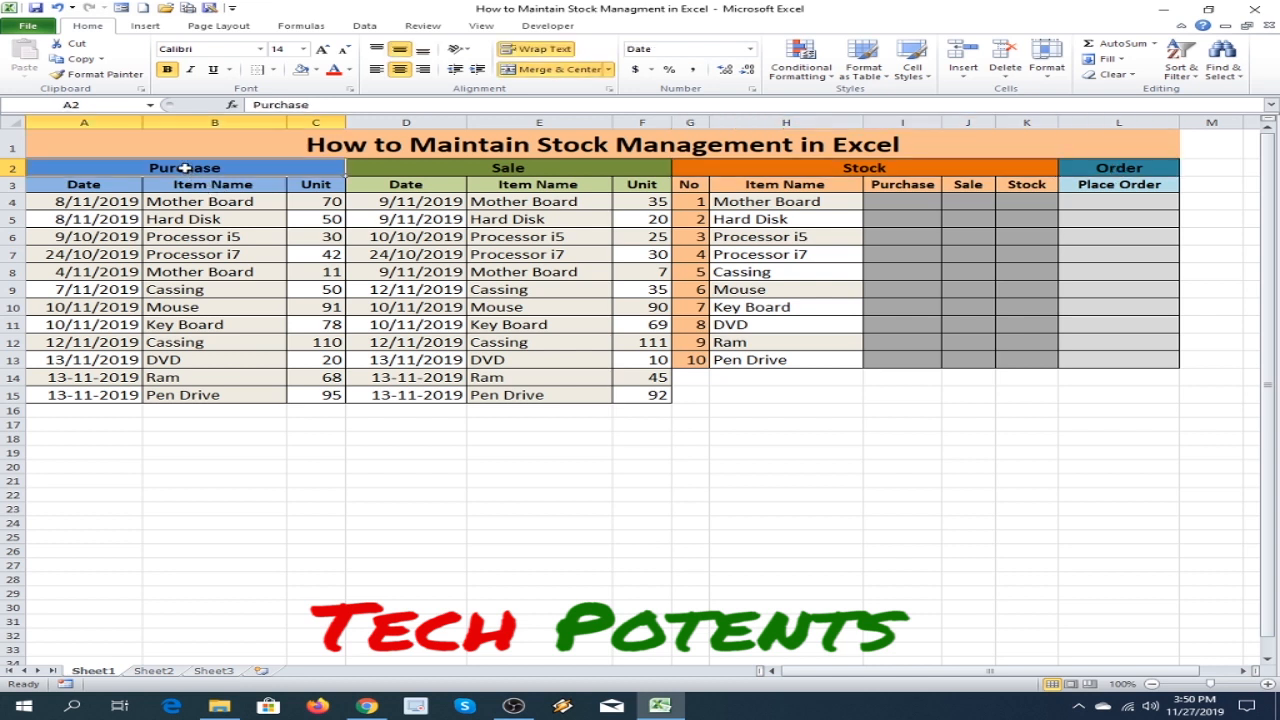
pyautogui.click(90, 187)
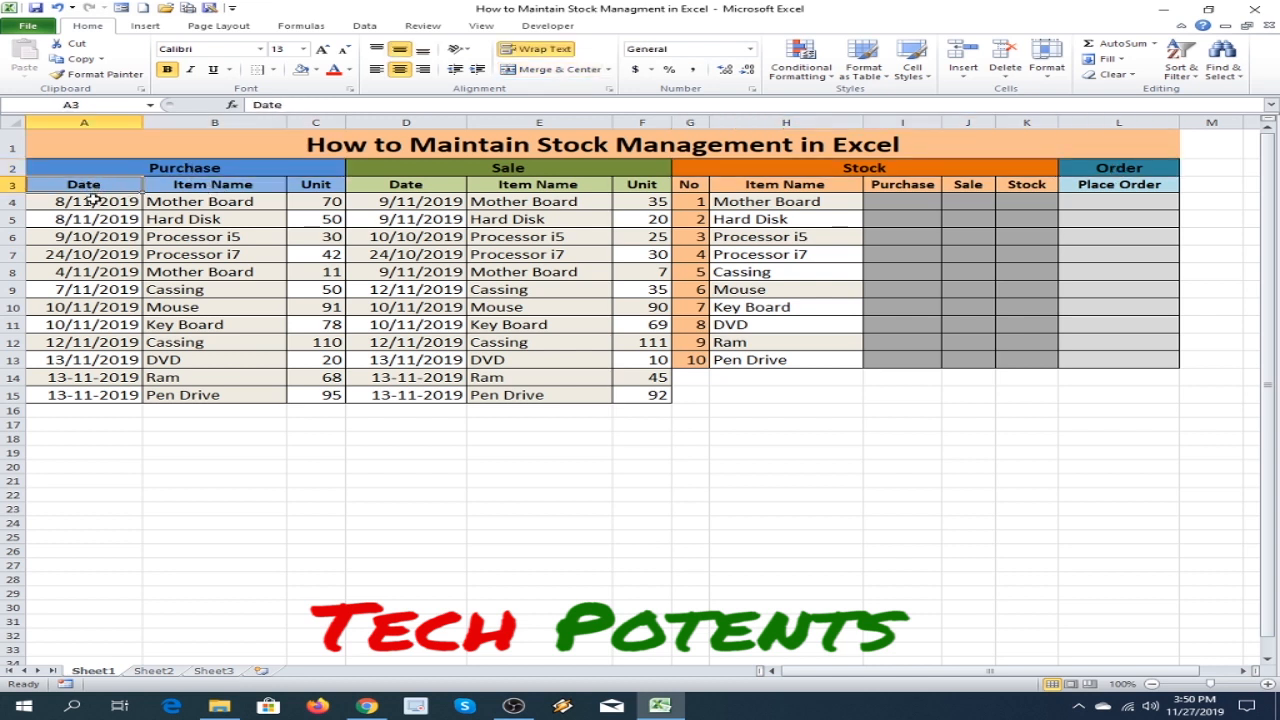
pyautogui.moveTo(93, 201); pyautogui.dragTo(118, 395)
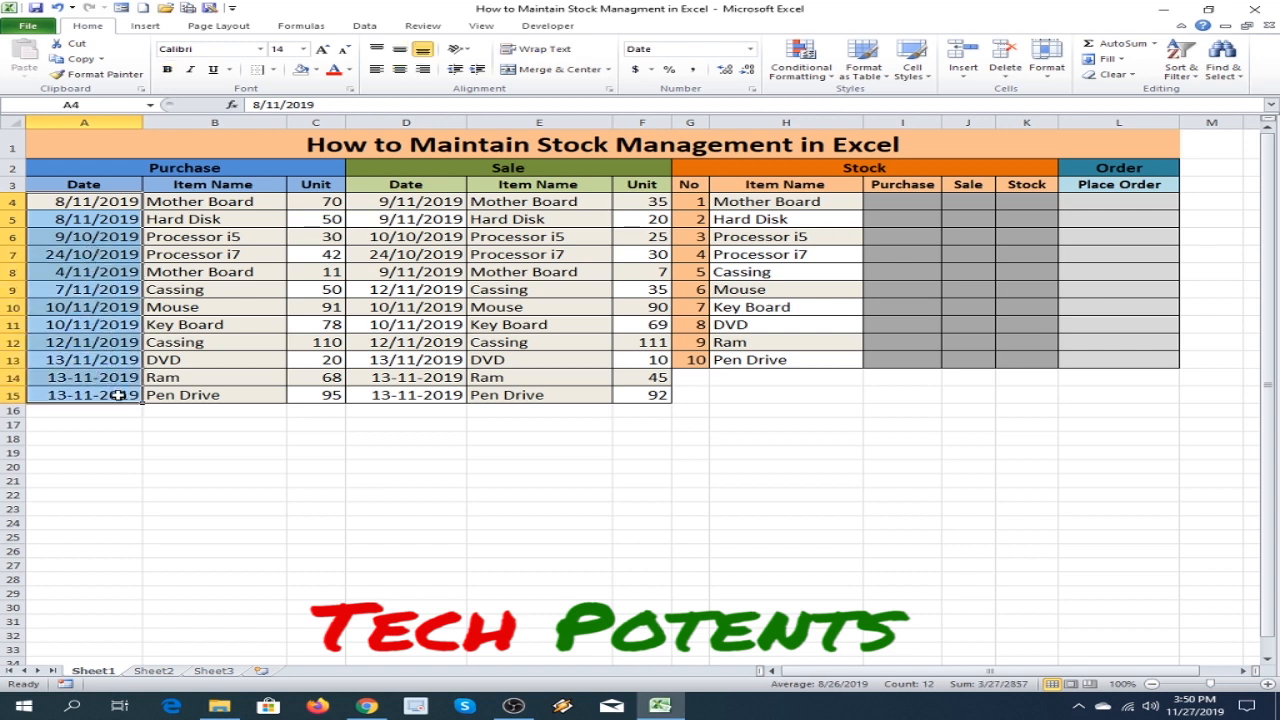
pyautogui.click(209, 202)
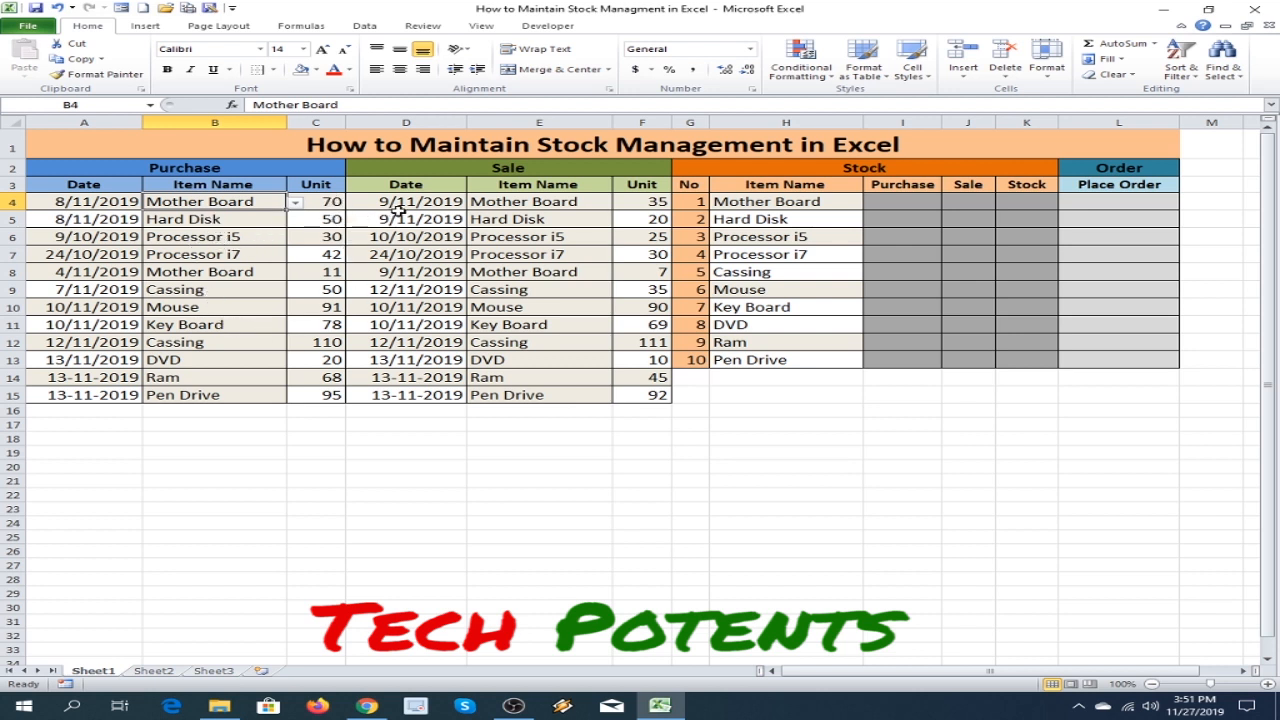
pyautogui.click(514, 169)
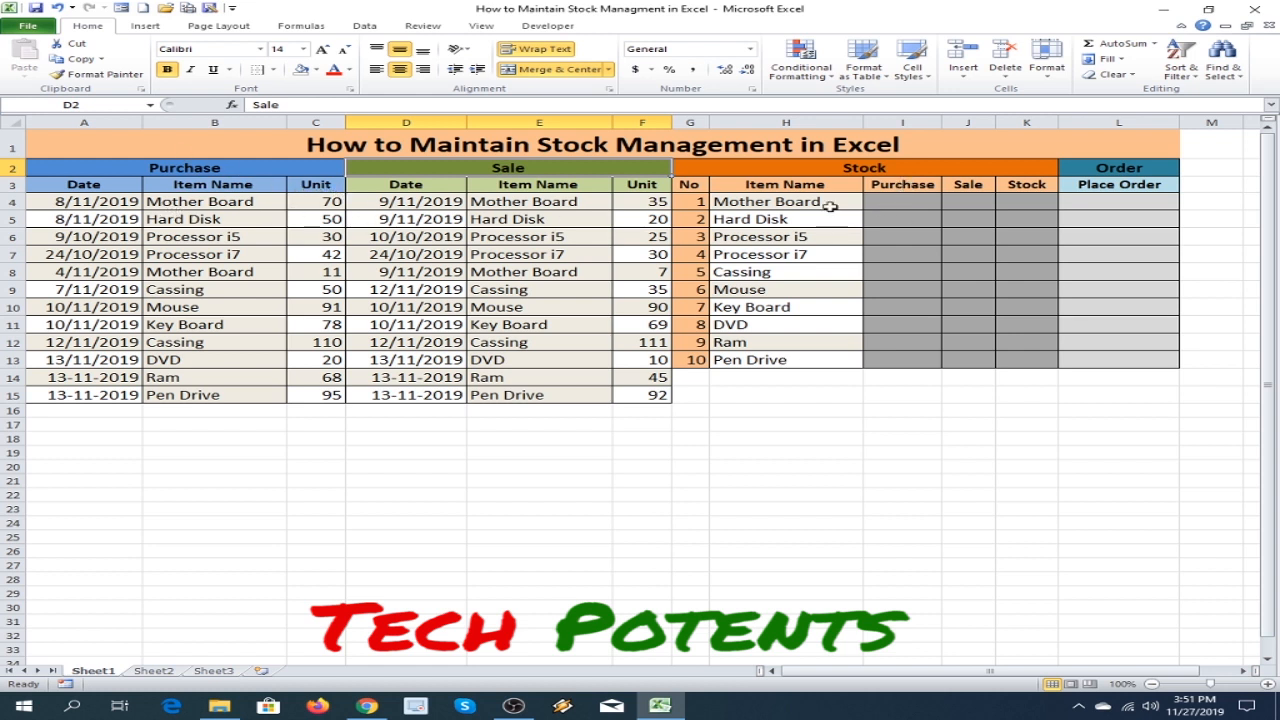
pyautogui.click(778, 204)
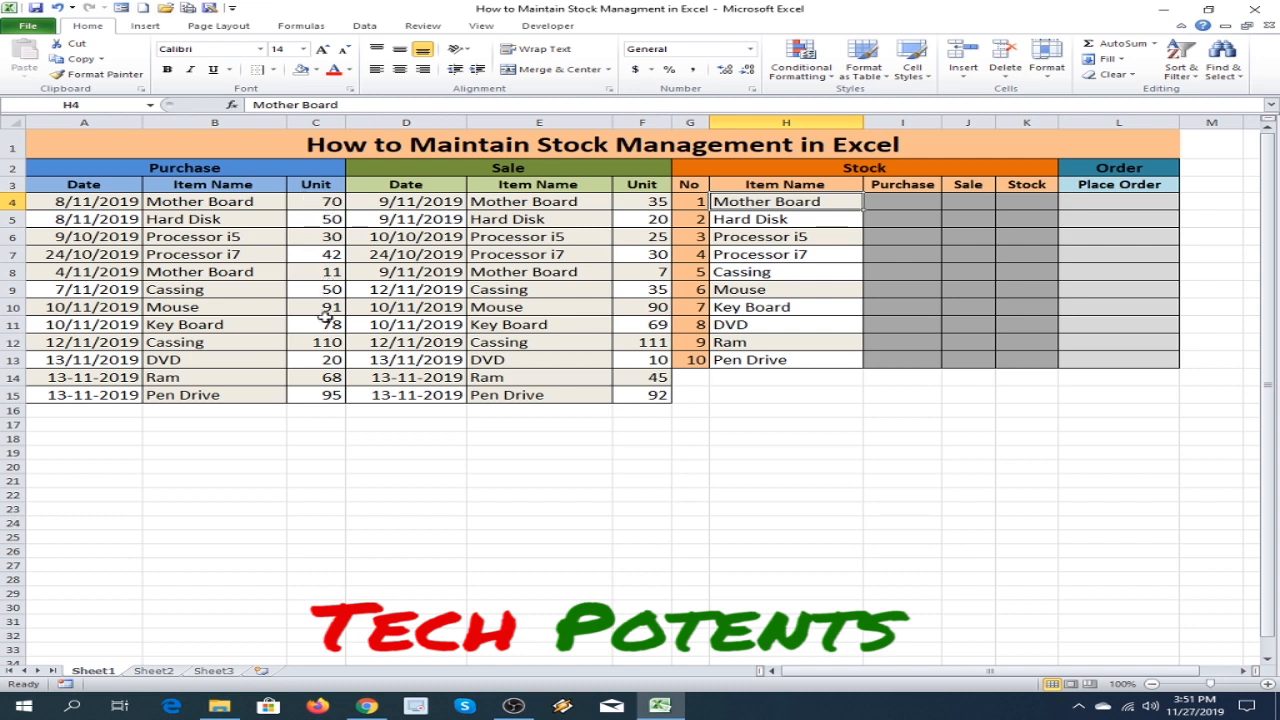
pyautogui.click(910, 202)
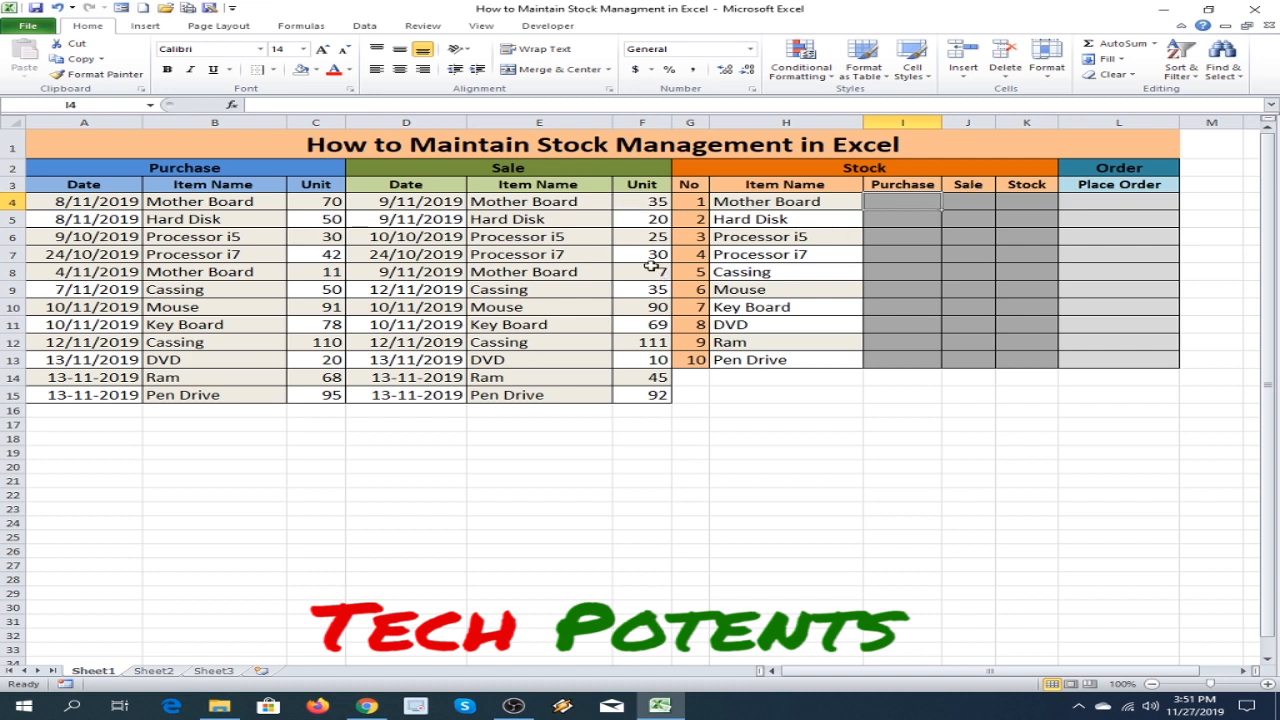
pyautogui.click(973, 204)
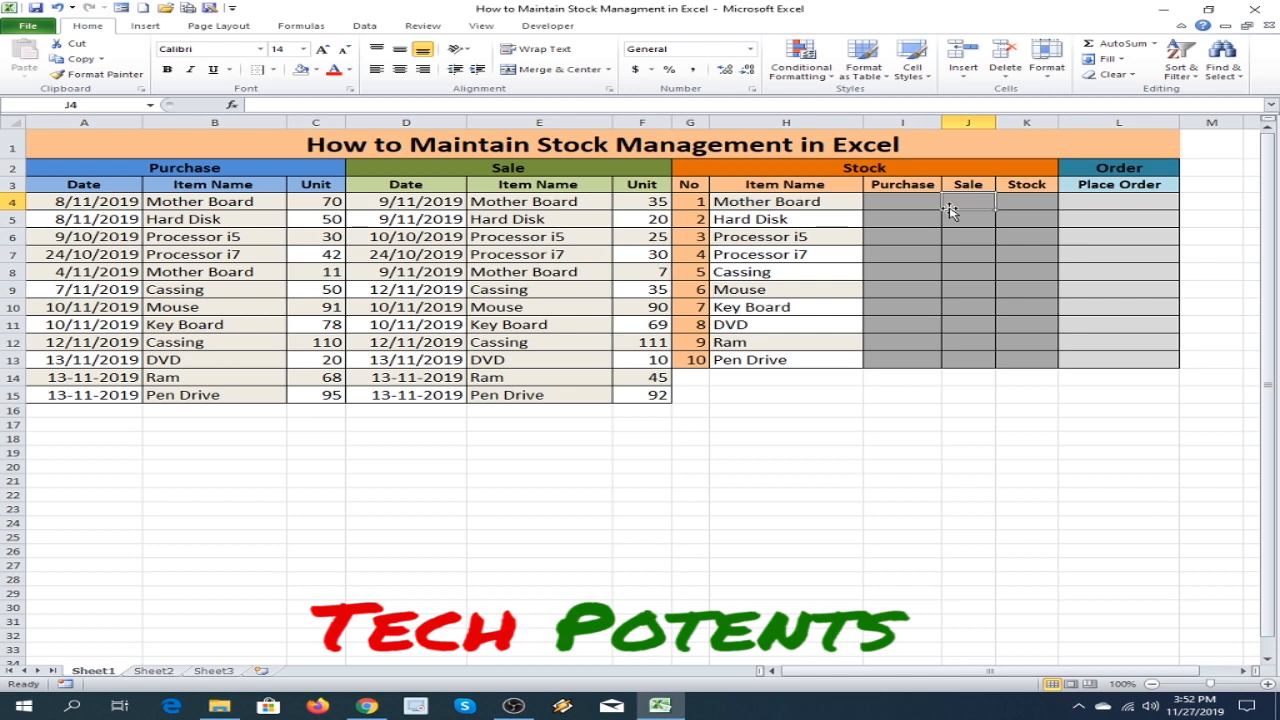
pyautogui.click(1035, 212)
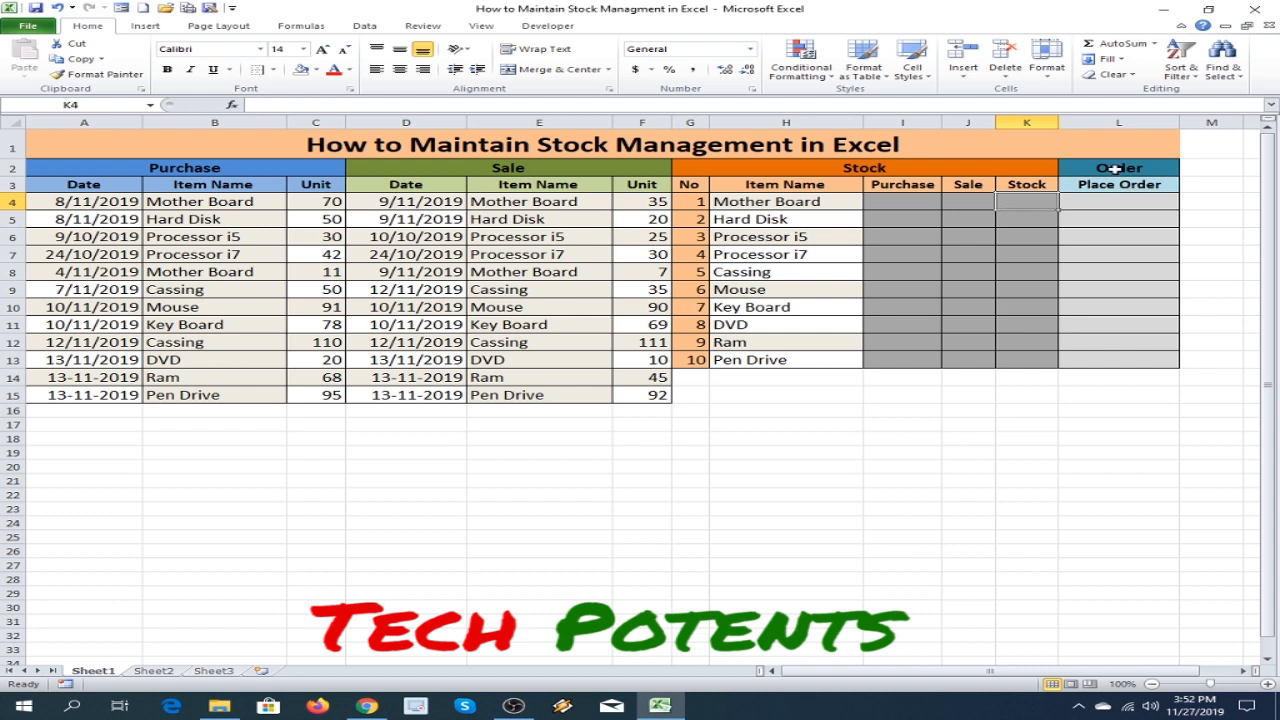
pyautogui.click(1126, 203)
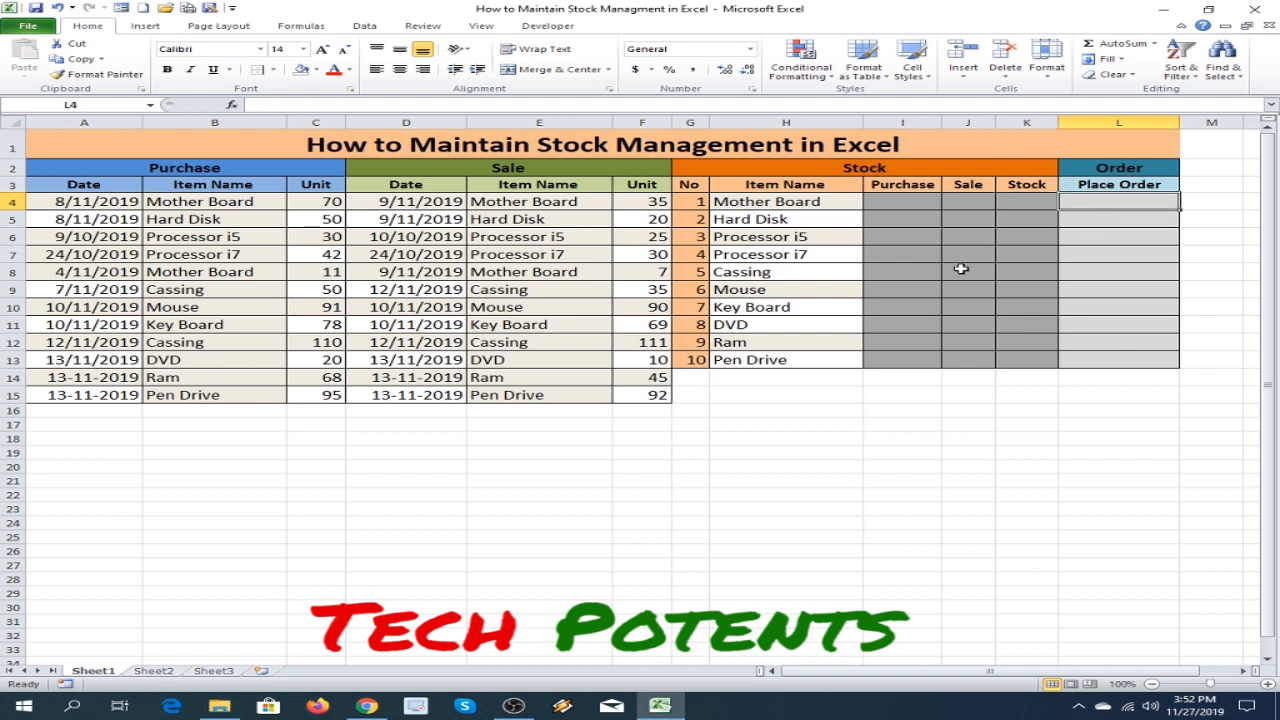
pyautogui.click(909, 437)
# Step: Enter =SUMIF($B$4:$B$15,H4,$C$4:$C$15) in I4 to total the purchased Mother Board units
pyautogui.click(900, 205)
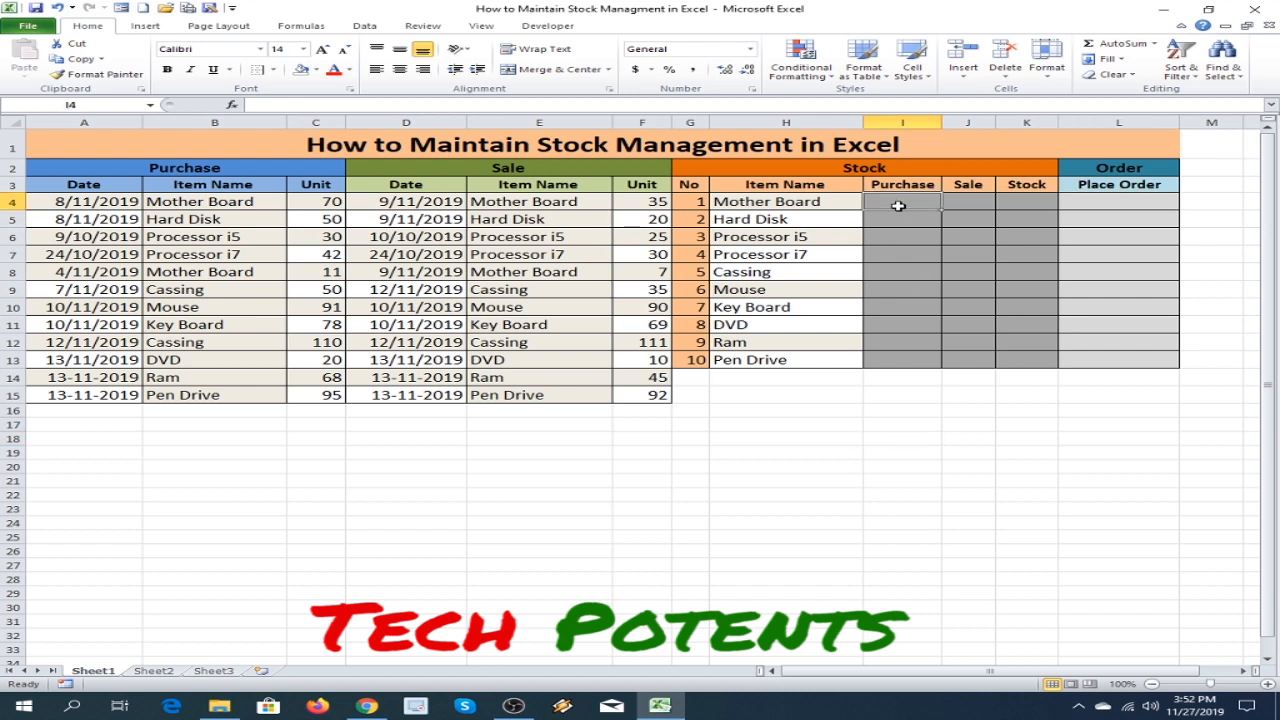
pyautogui.write('=')
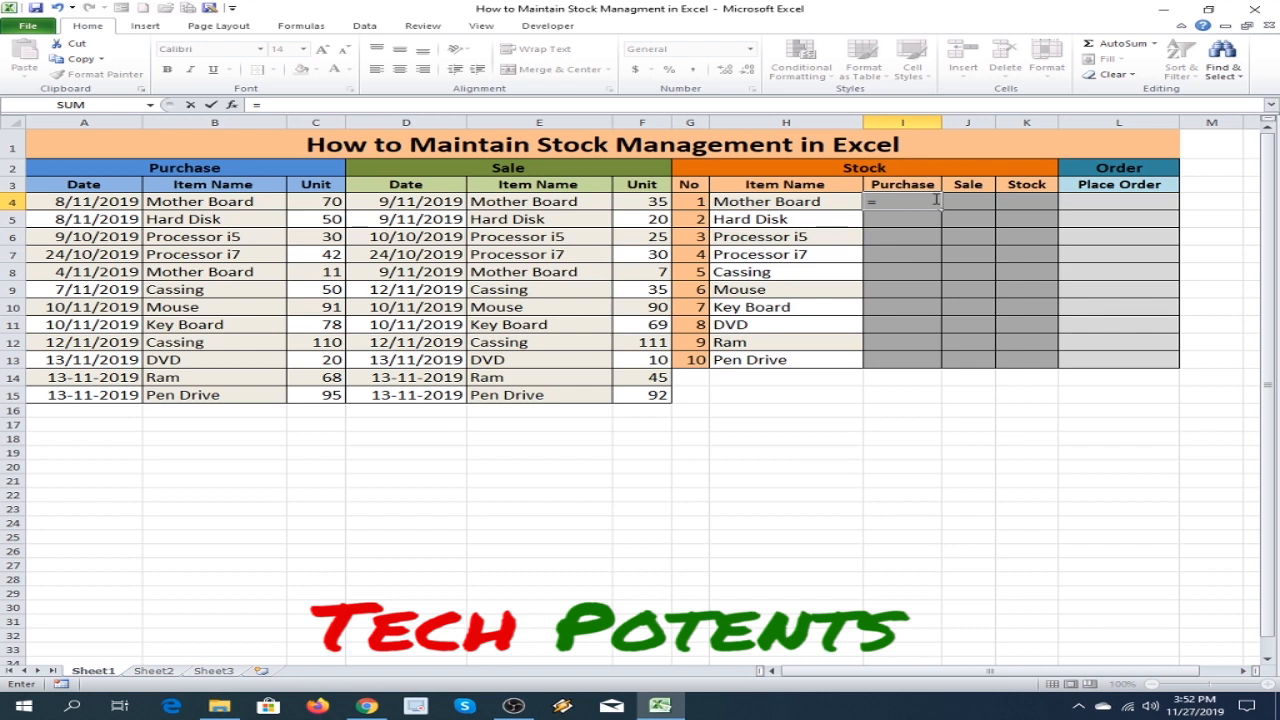
pyautogui.write('su')
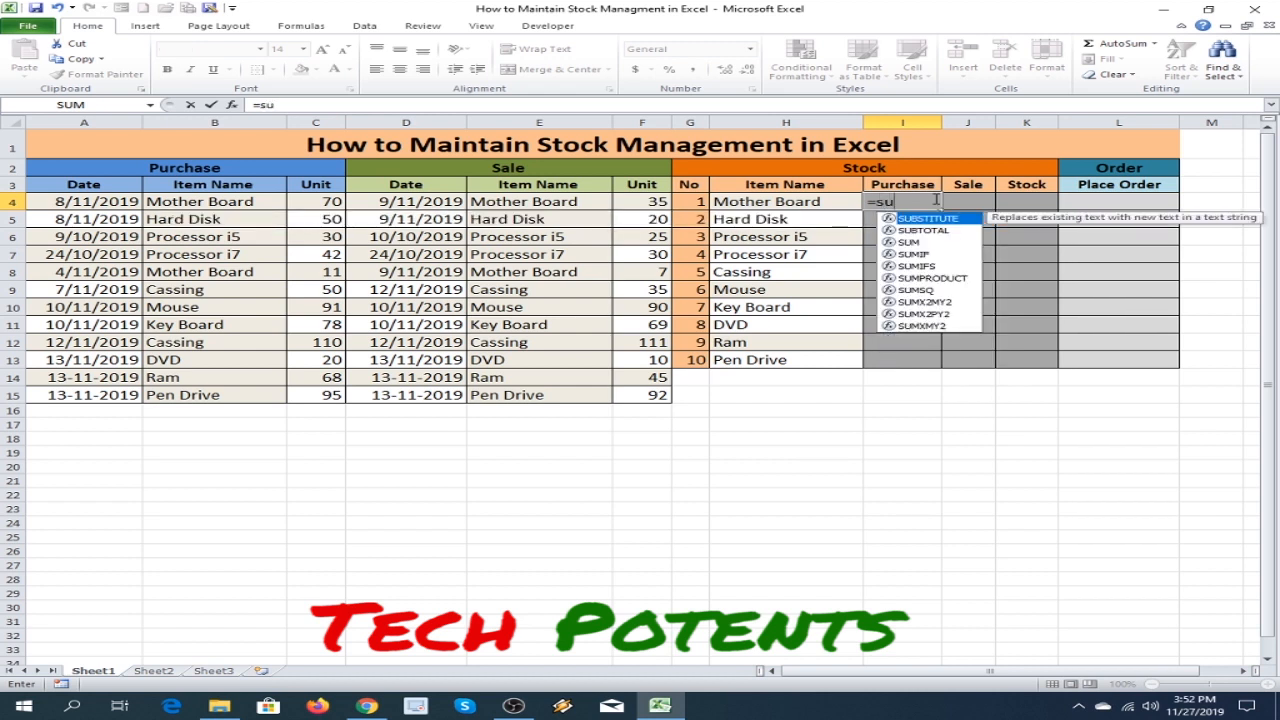
pyautogui.write('mif')
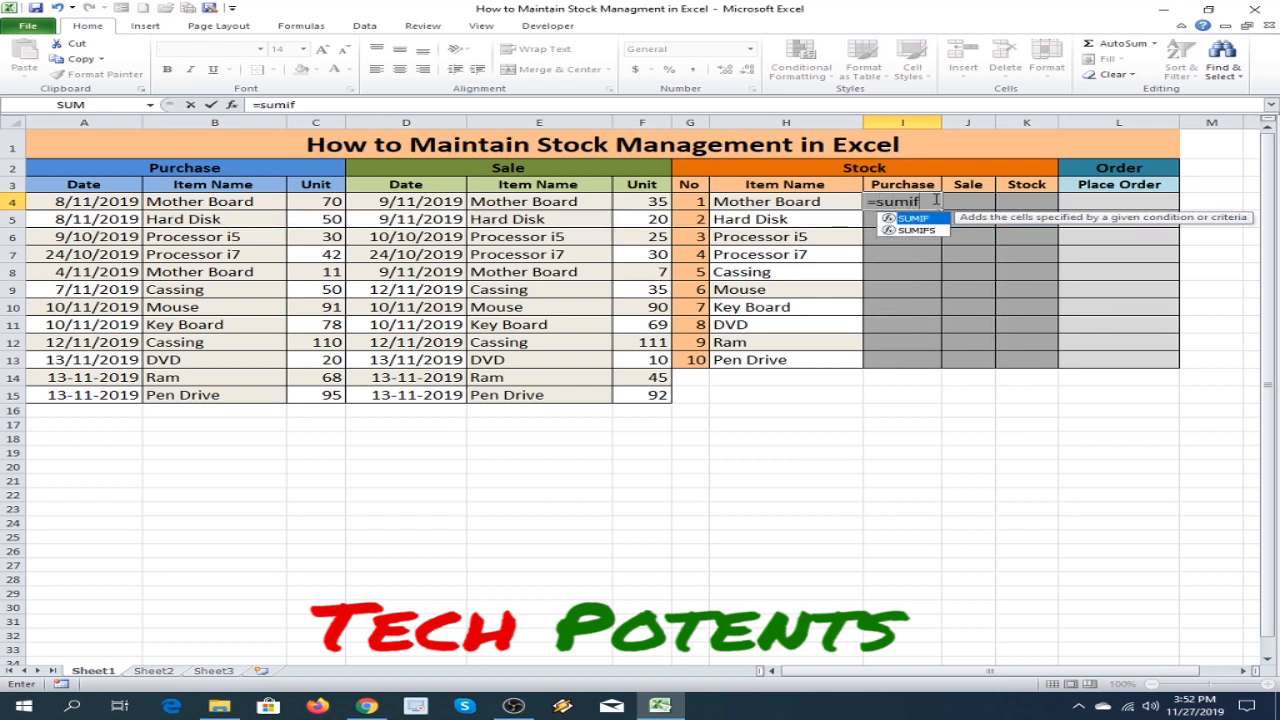
pyautogui.press('Tab')
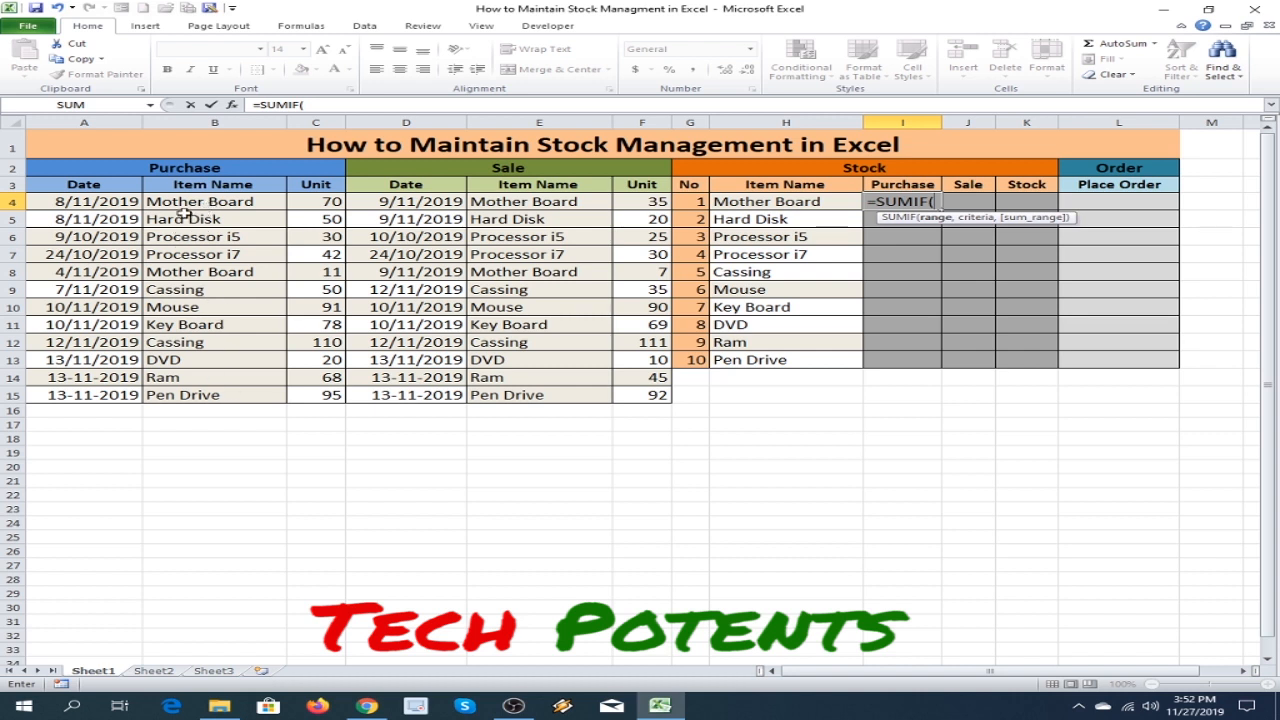
pyautogui.moveTo(178, 203); pyautogui.dragTo(200, 398)
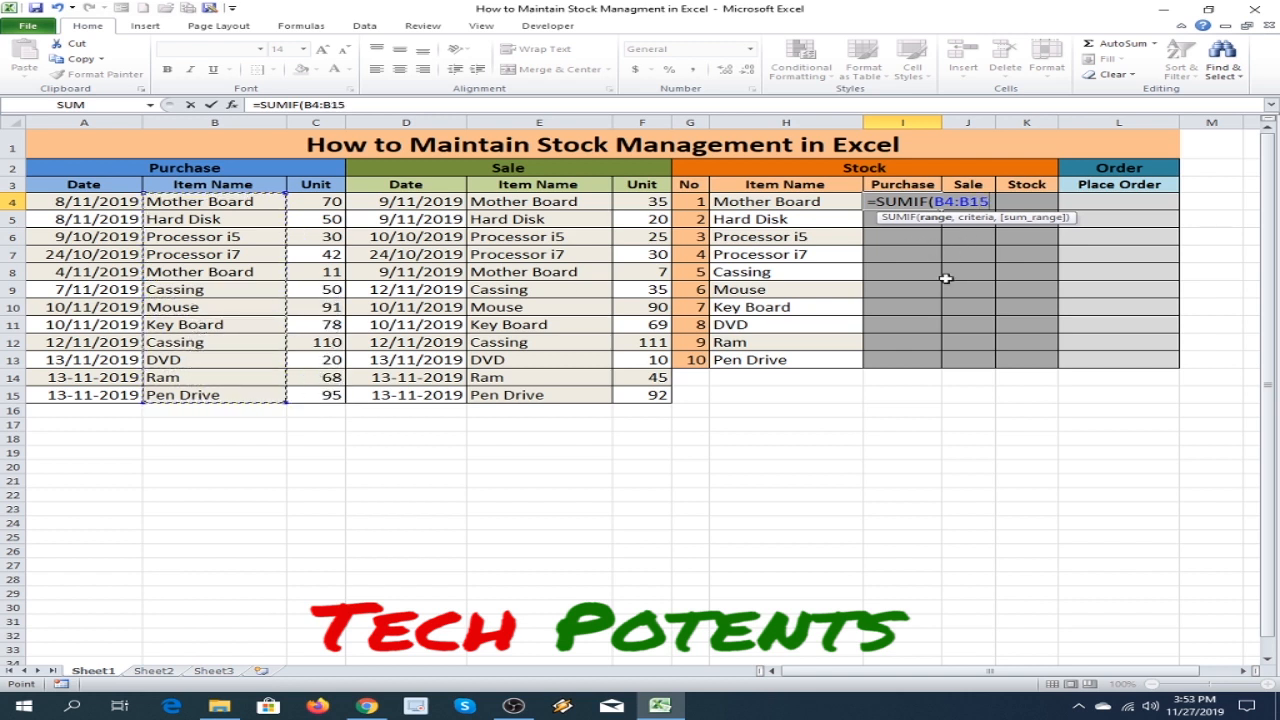
pyautogui.press('F4')
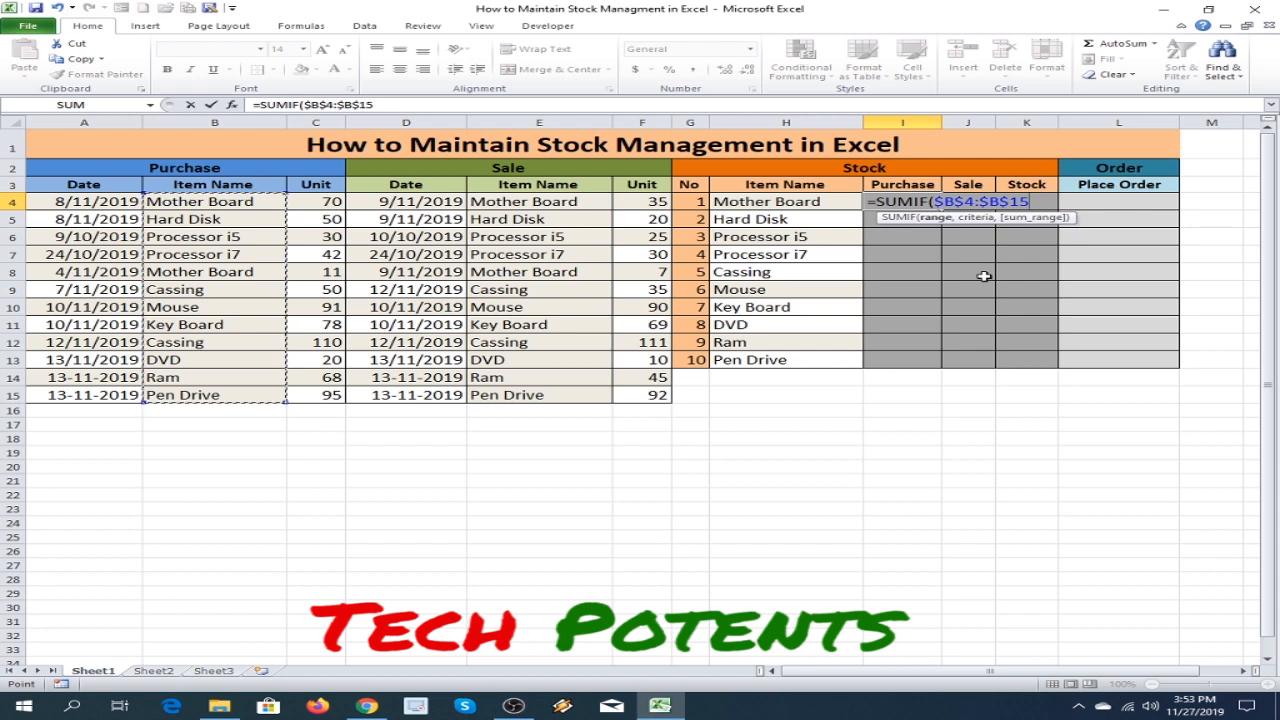
pyautogui.write(',')
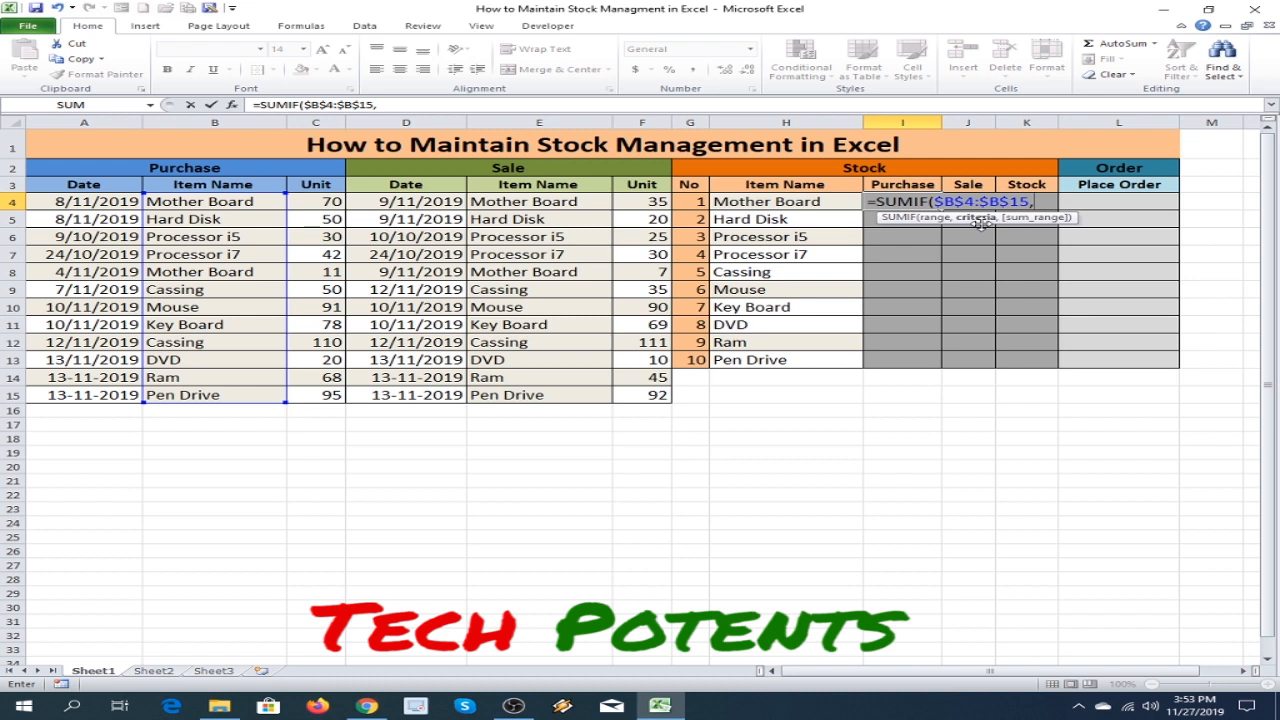
pyautogui.click(763, 204)
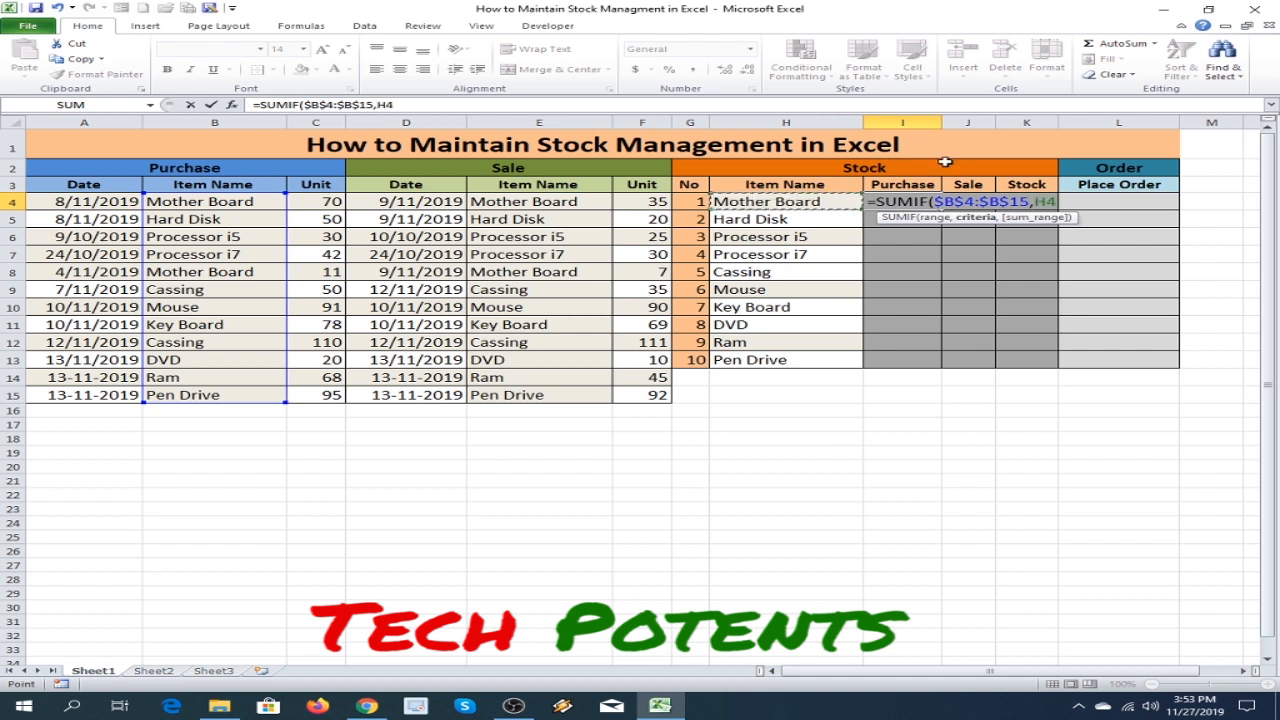
pyautogui.write(',')
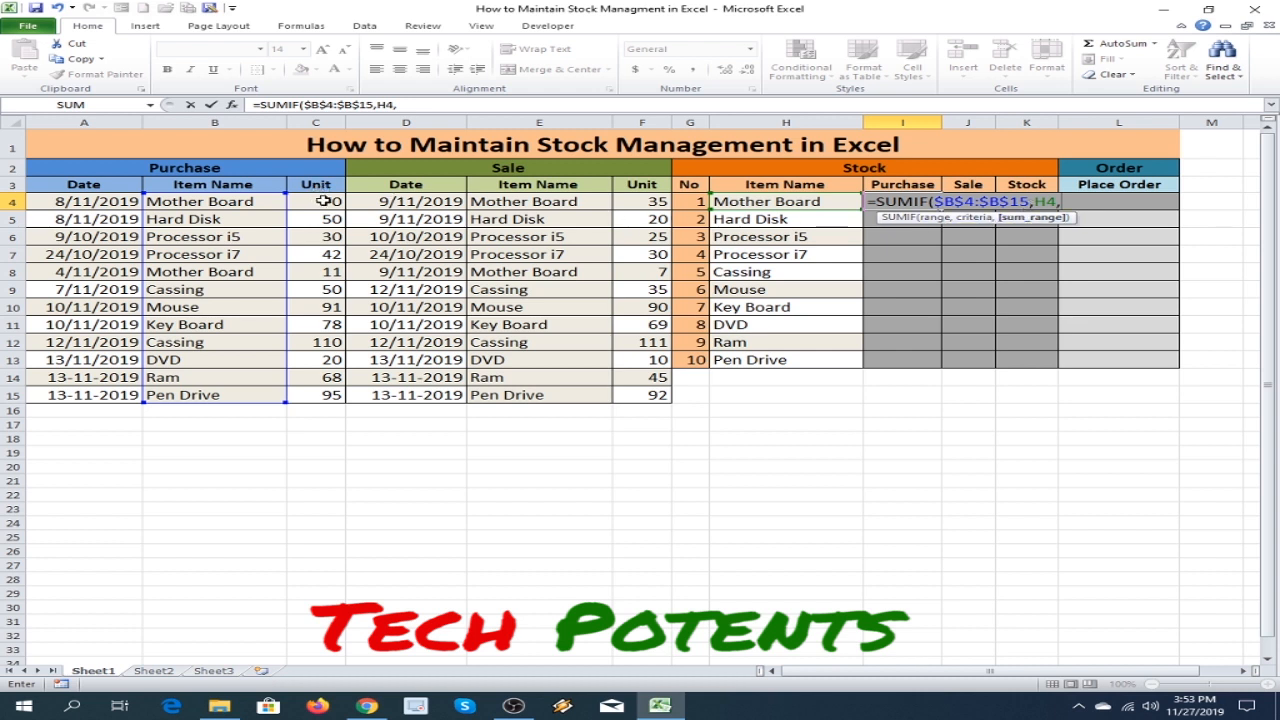
pyautogui.moveTo(326, 201); pyautogui.dragTo(322, 394)
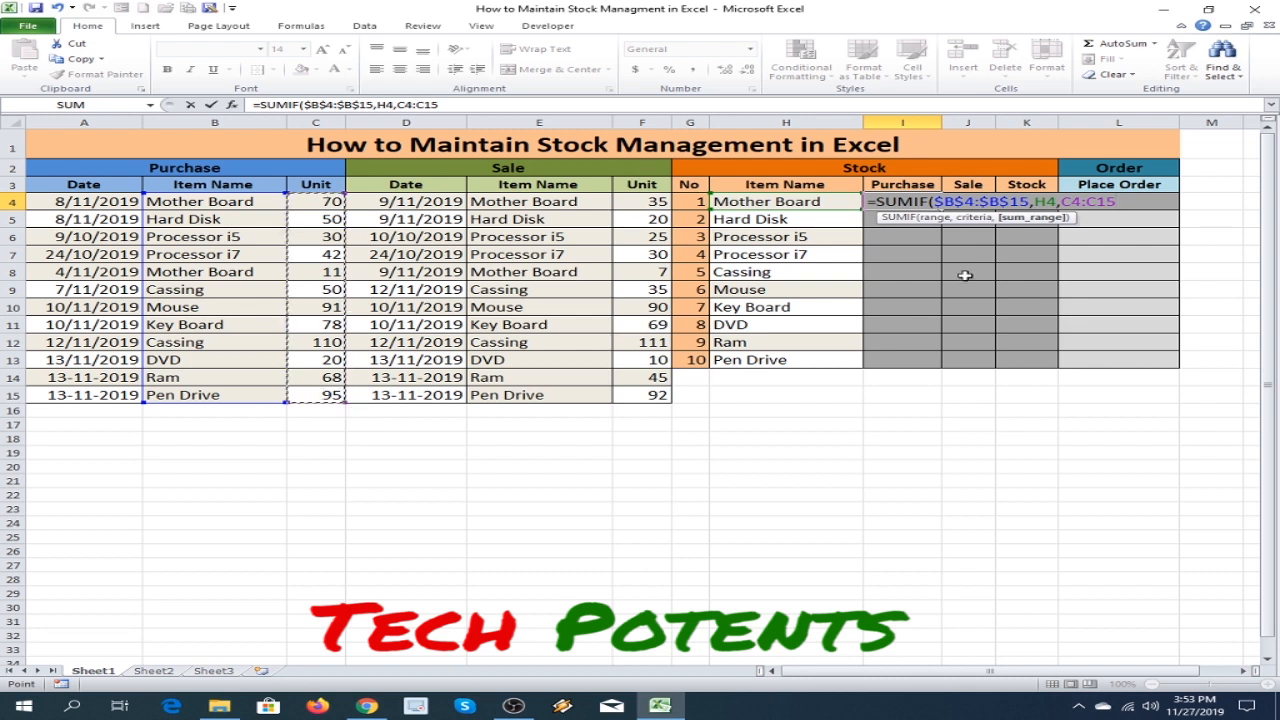
pyautogui.press('F4')
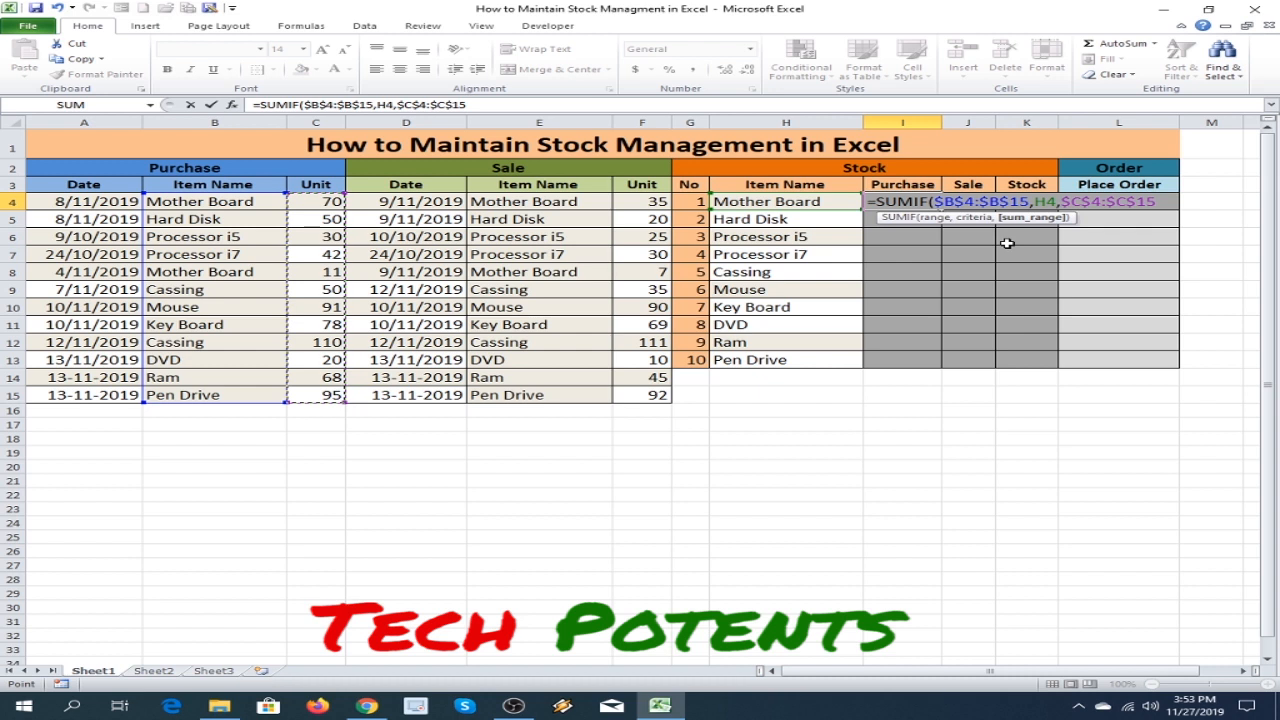
pyautogui.write(')')
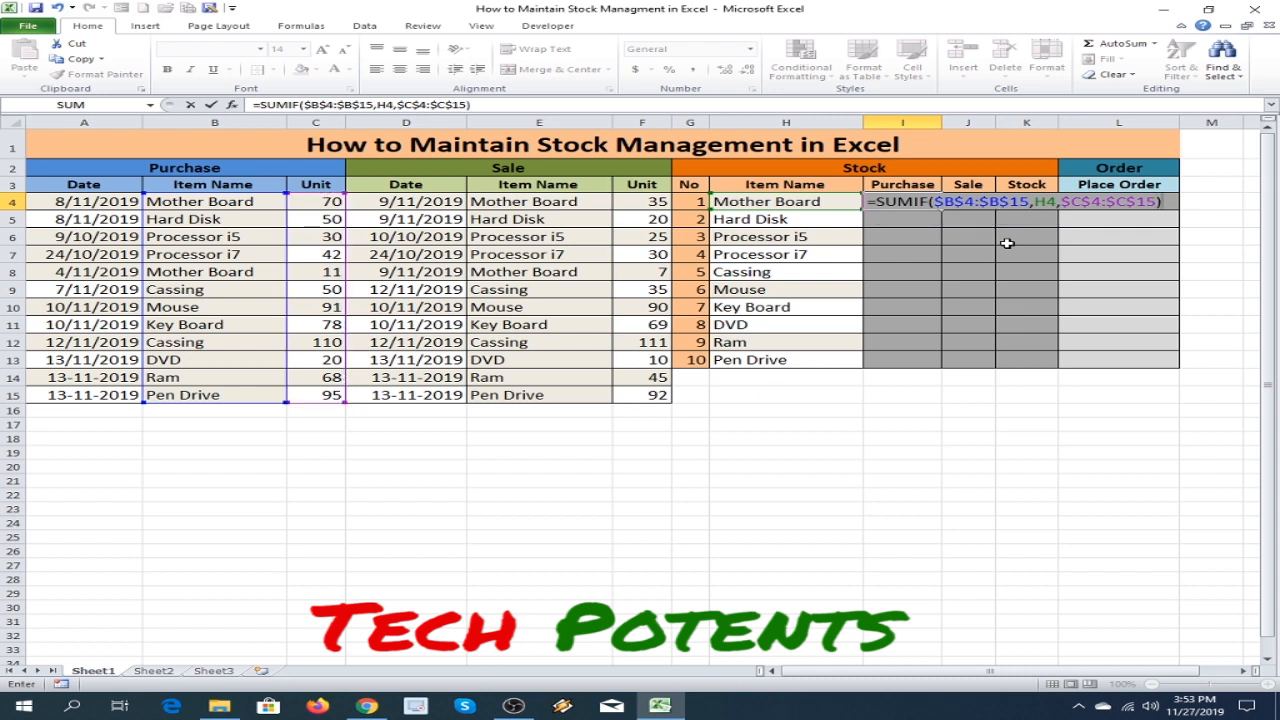
pyautogui.press('Return')
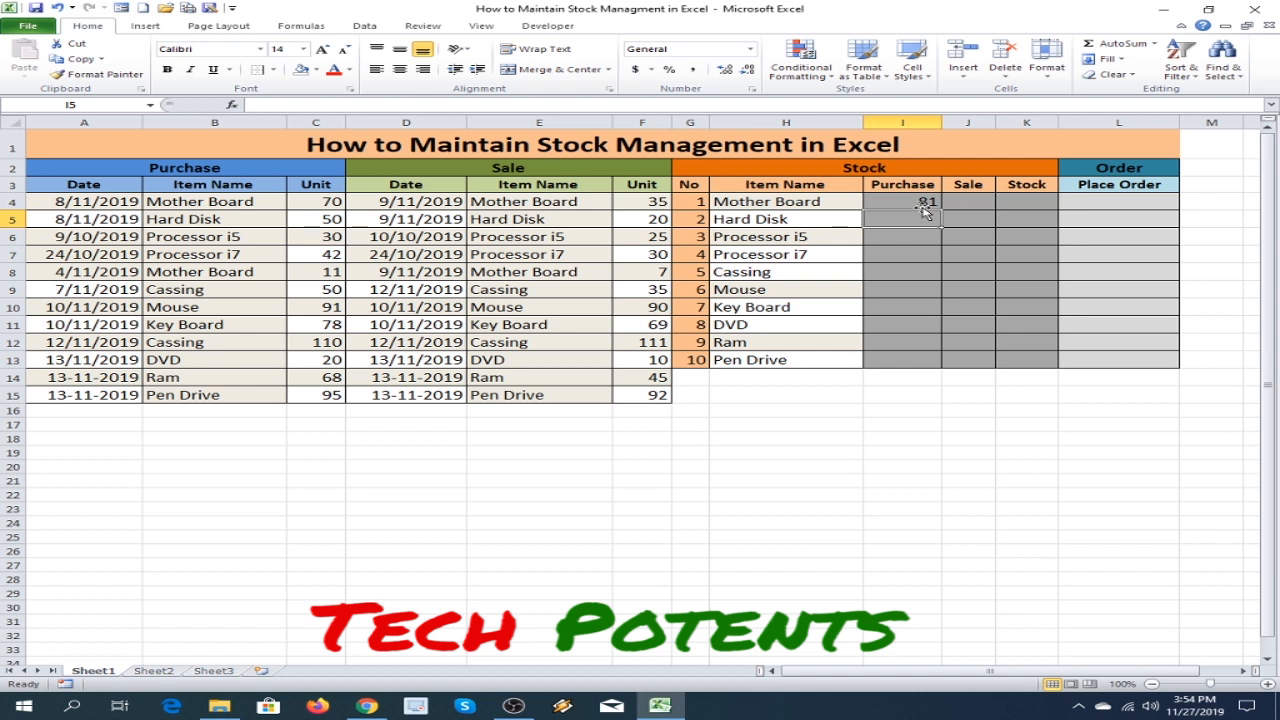
# Step: Fill the purchase total formula from I4 down to I13 for all remaining stock items
pyautogui.click(195, 203)
pyautogui.click(326, 202)
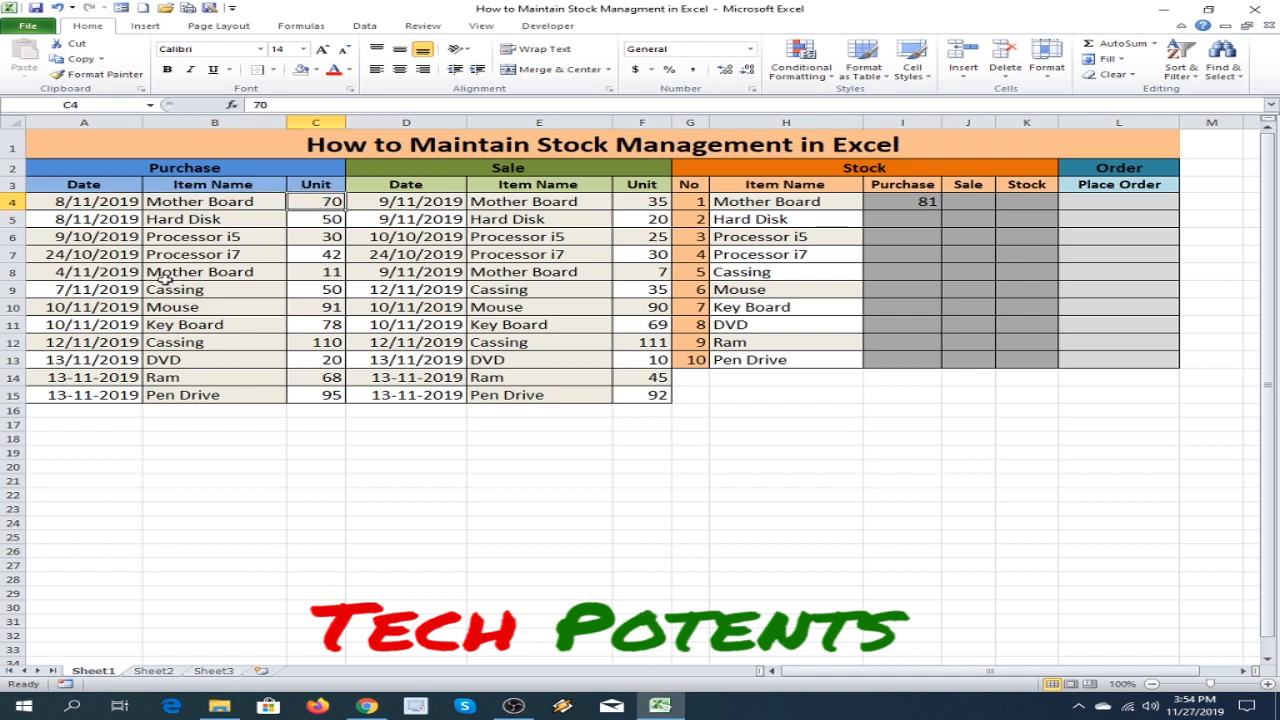
pyautogui.click(926, 204)
pyautogui.moveTo(940, 208); pyautogui.dragTo(931, 362)
pyautogui.click(912, 458)
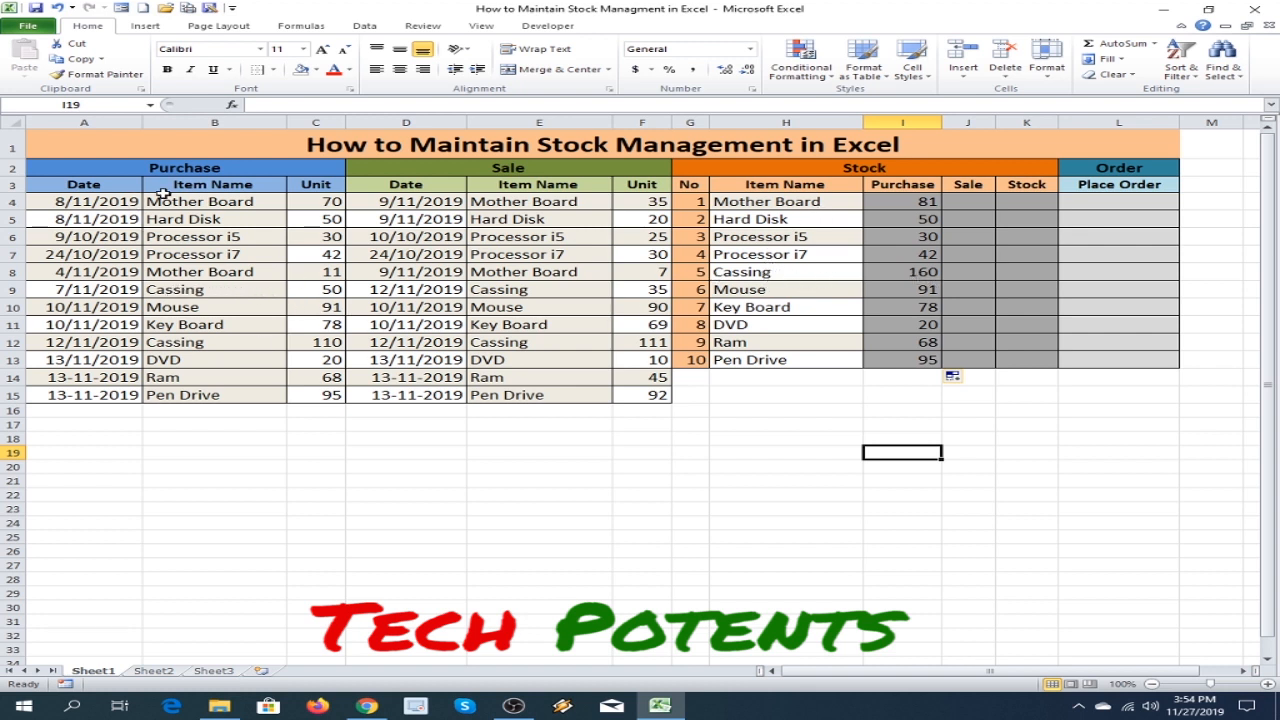
# Step: Check the two Cassing purchase quantities against the Cassing total in the Stock section
pyautogui.click(324, 292)
pyautogui.click(177, 343)
pyautogui.click(329, 347)
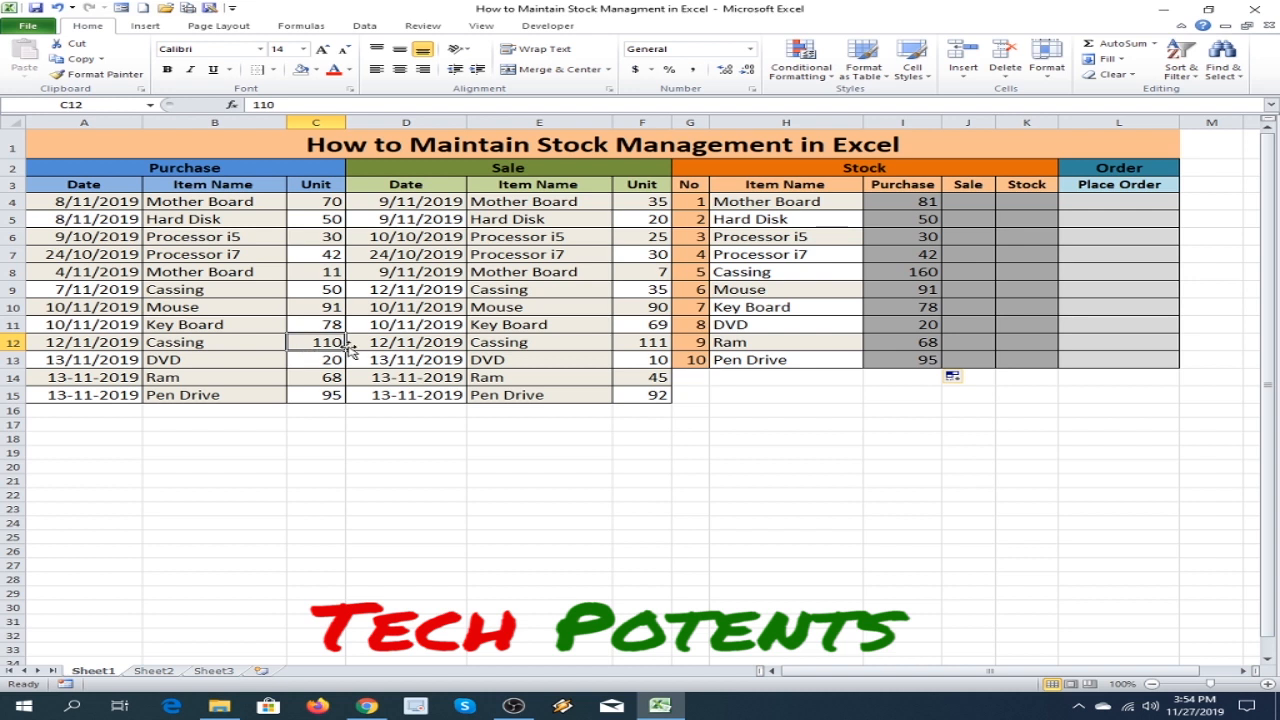
pyautogui.click(930, 274)
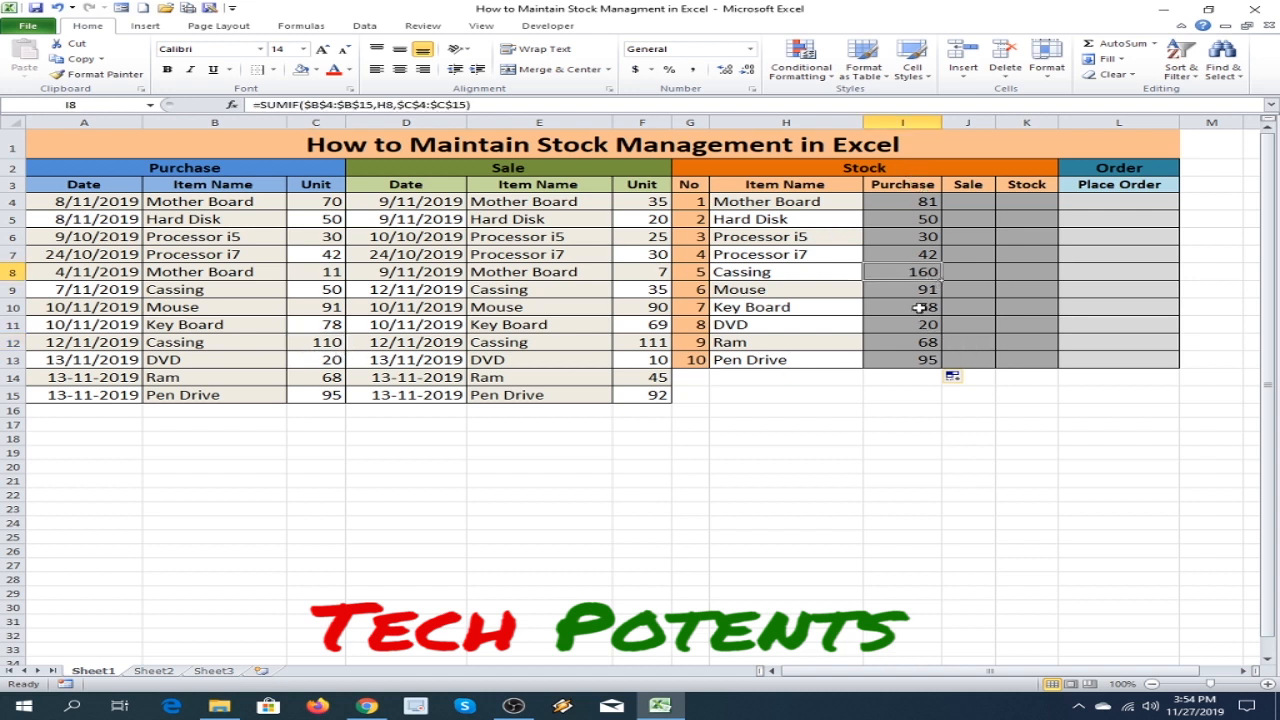
# Step: Enter =SUMIF($E$4:$E$15,H4,$F$4:$F$15) in J4 to total the sold Mother Board units
pyautogui.click(977, 204)
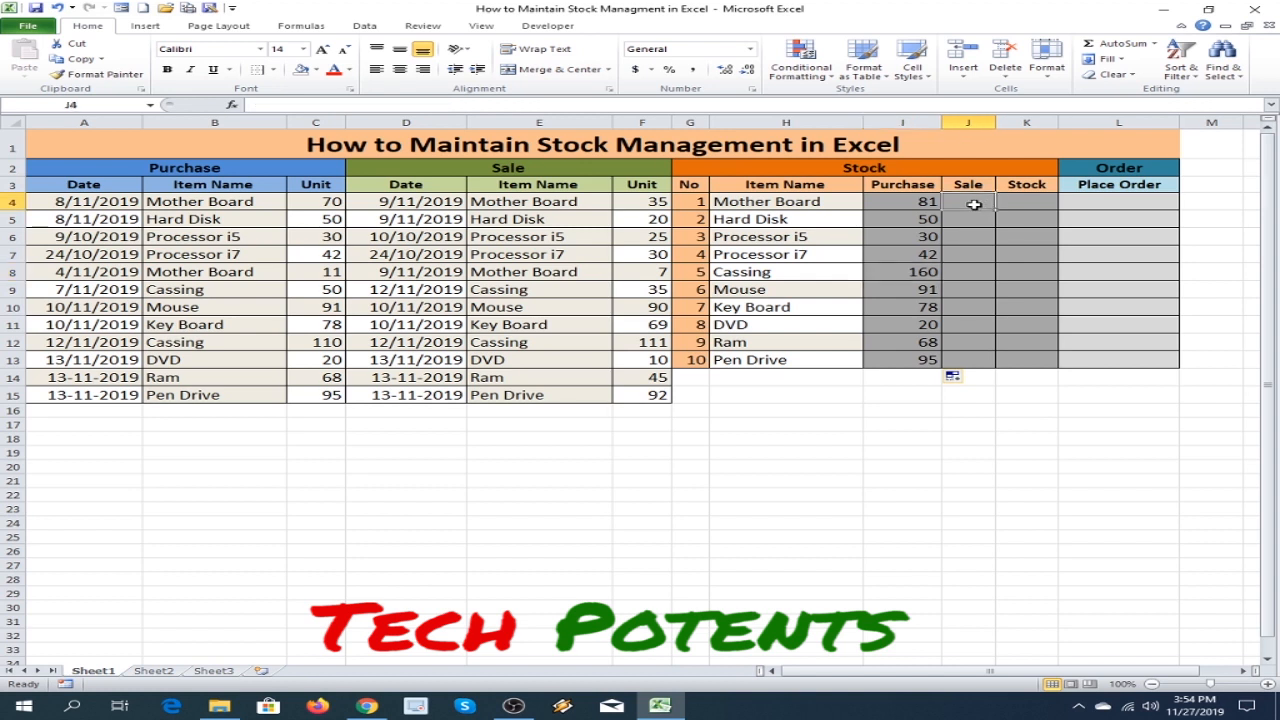
pyautogui.write('=sum')
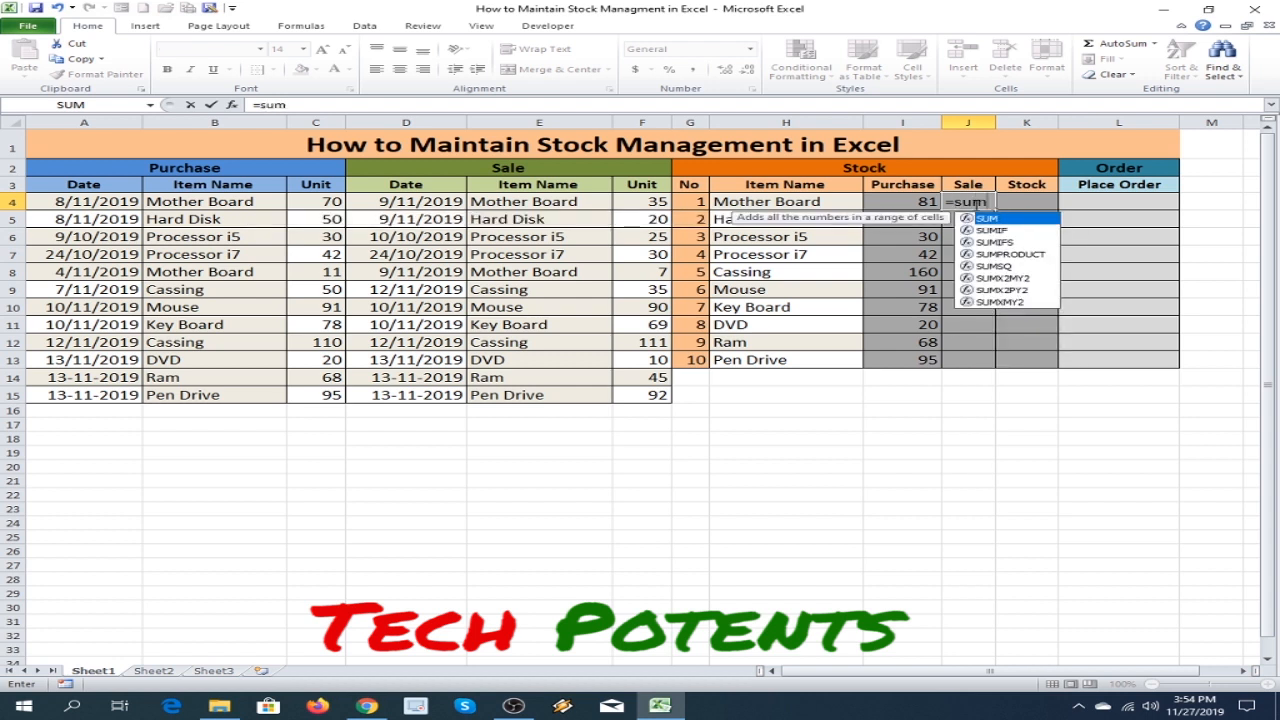
pyautogui.write('if')
pyautogui.press('Tab')
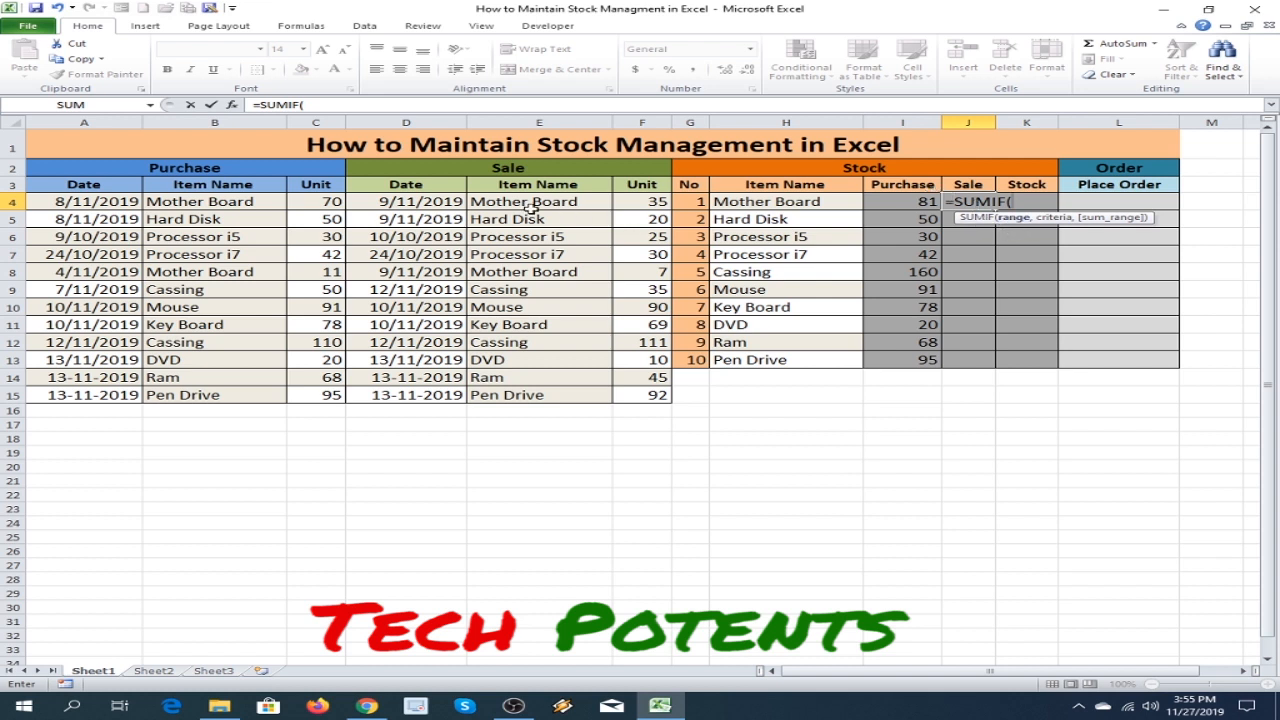
pyautogui.moveTo(508, 202); pyautogui.dragTo(513, 393)
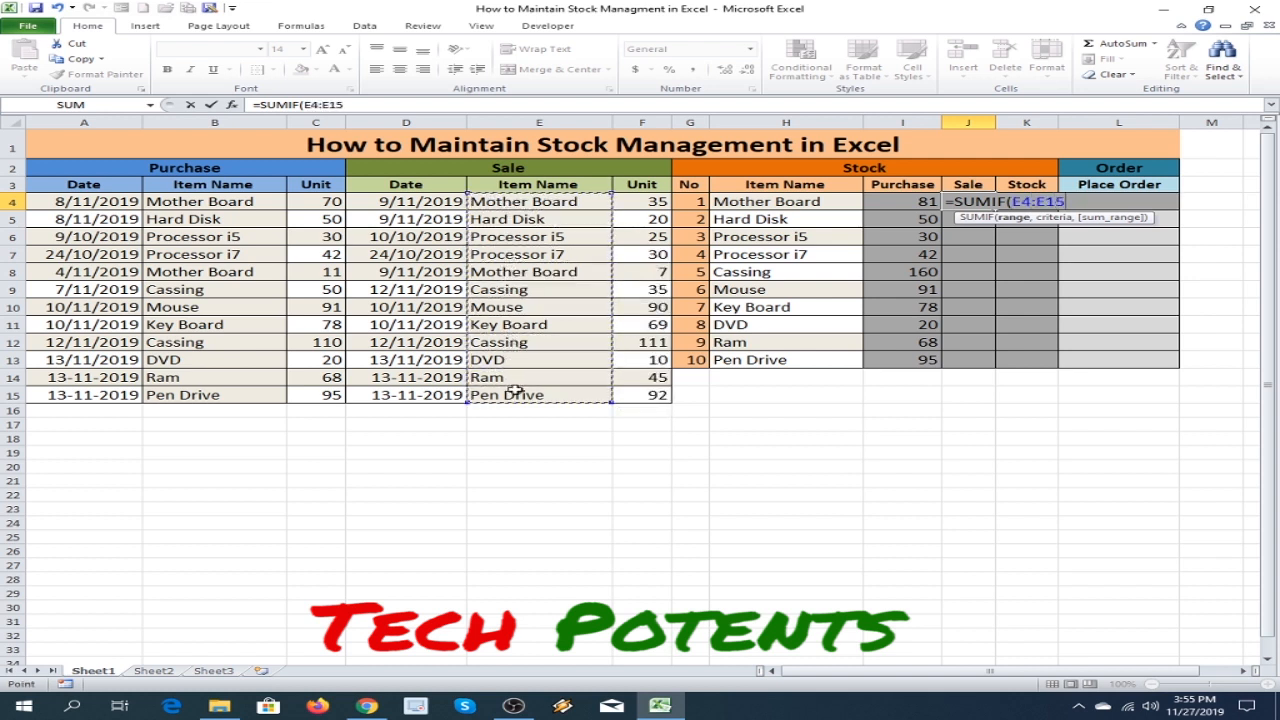
pyautogui.press('F4')
pyautogui.write(',')
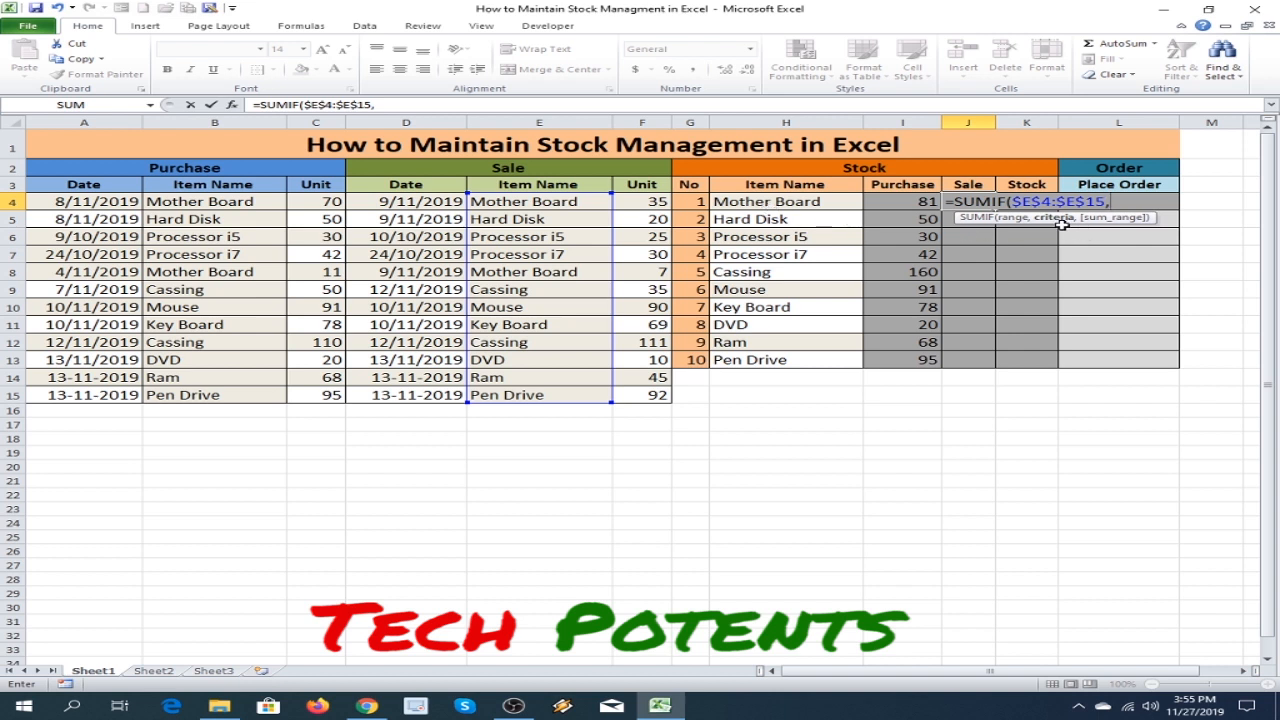
pyautogui.click(766, 202)
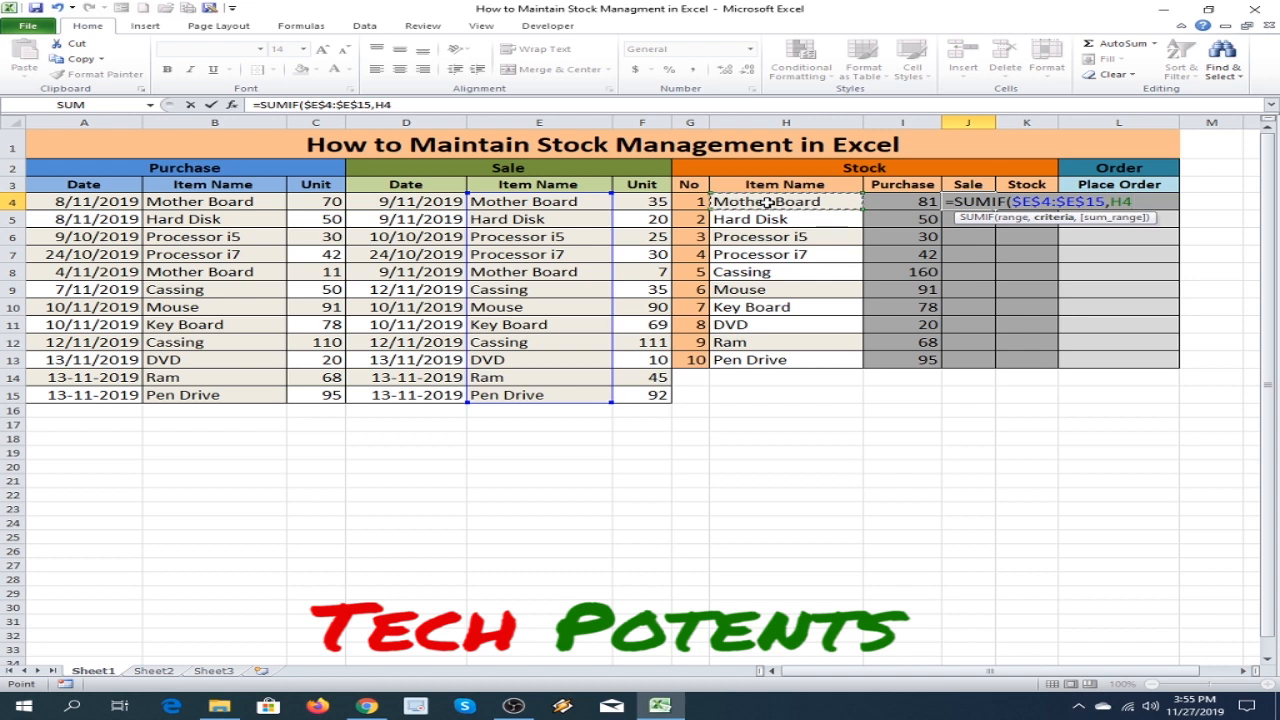
pyautogui.write(',')
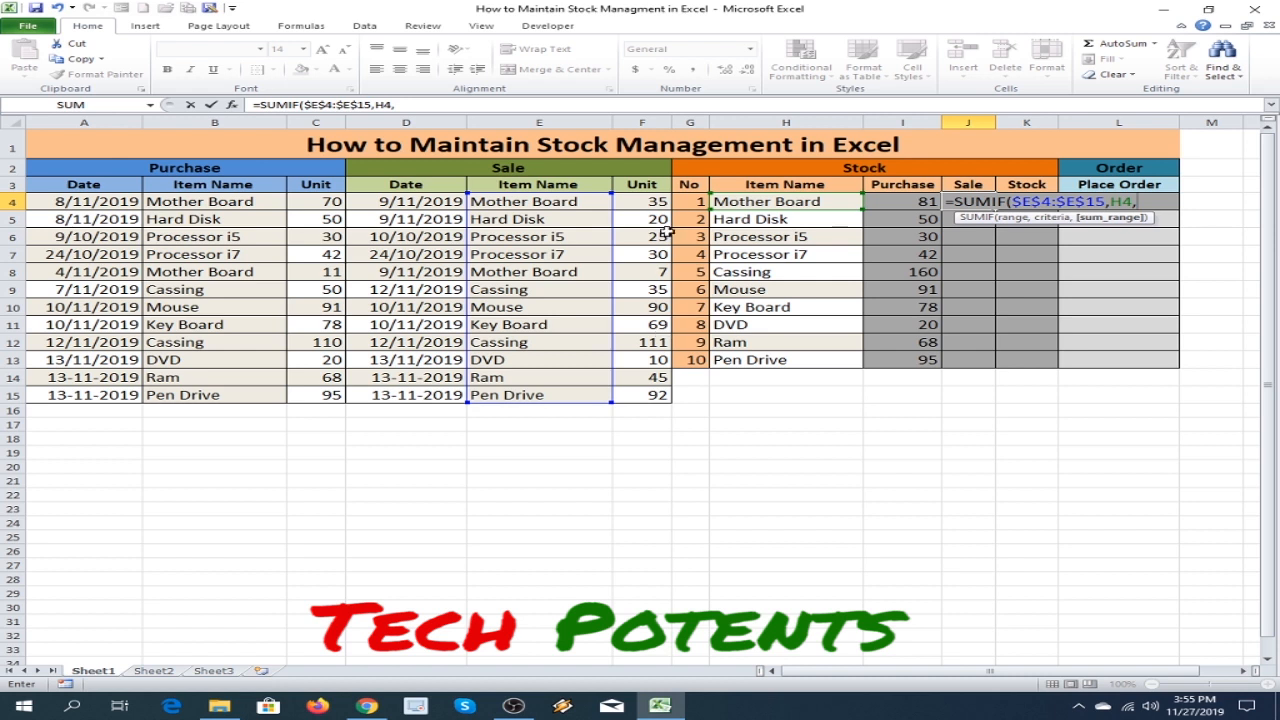
pyautogui.moveTo(645, 201); pyautogui.dragTo(645, 391)
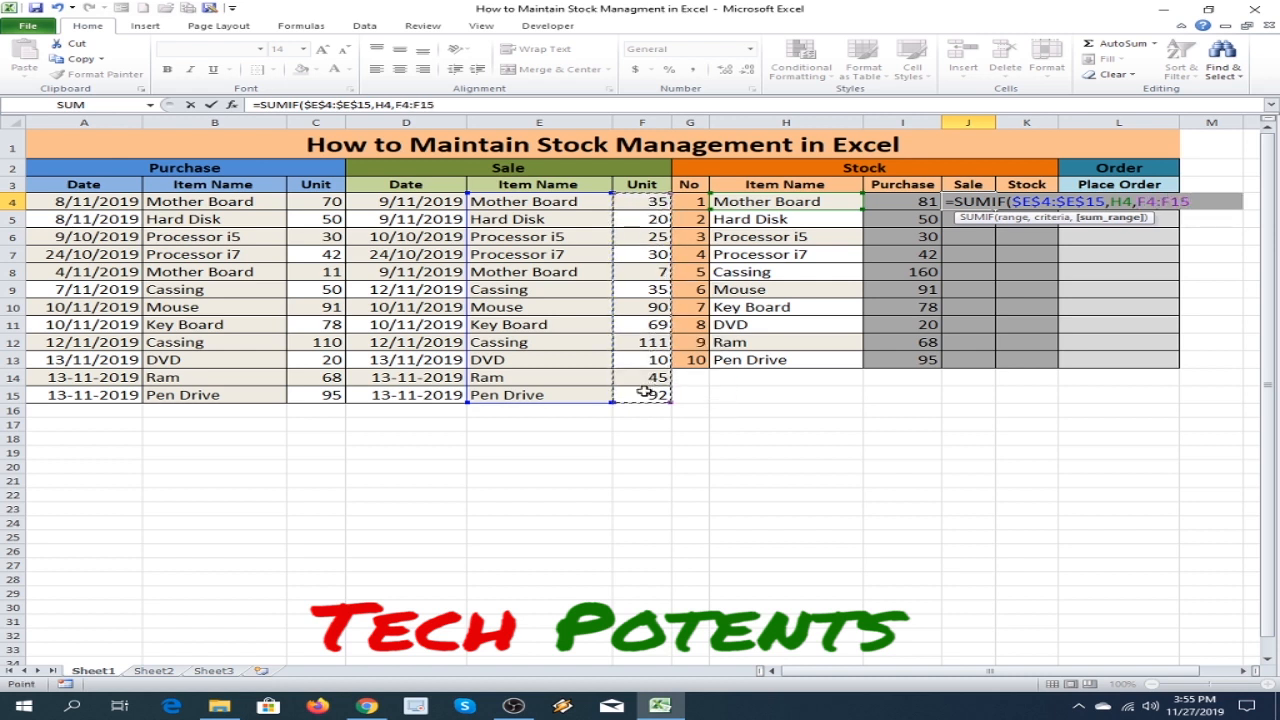
pyautogui.press('F4')
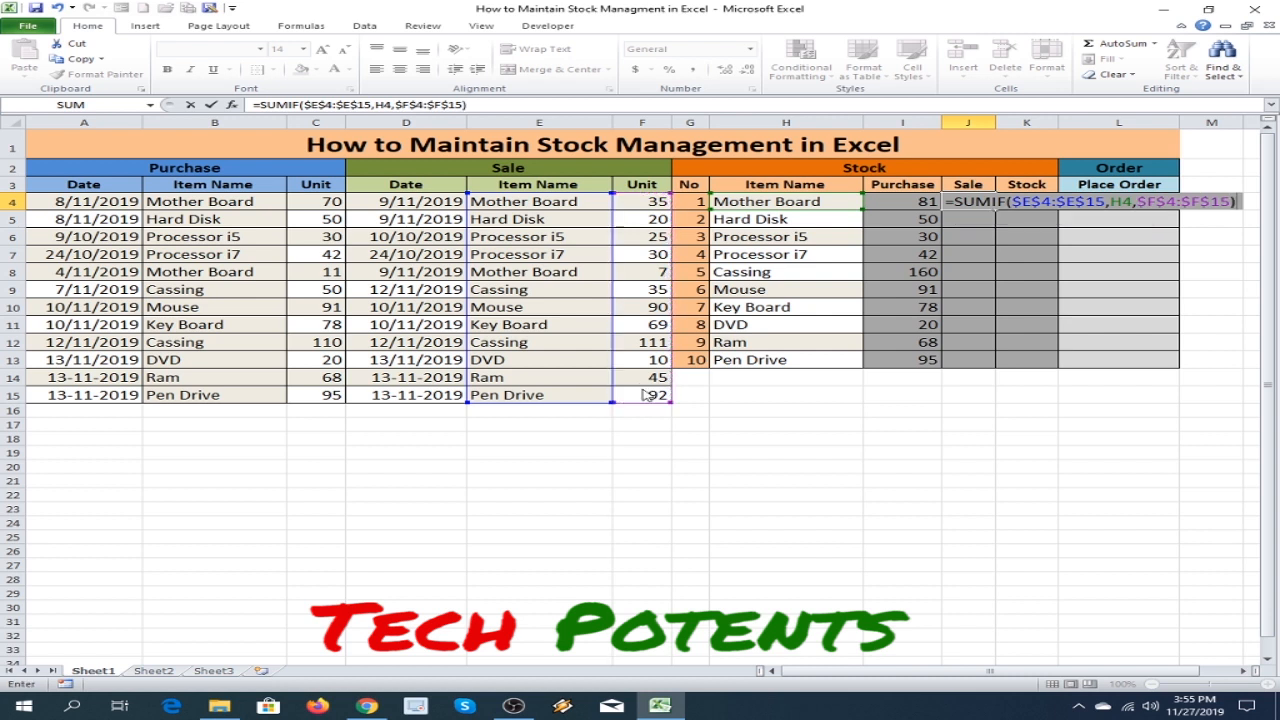
pyautogui.press('Return')
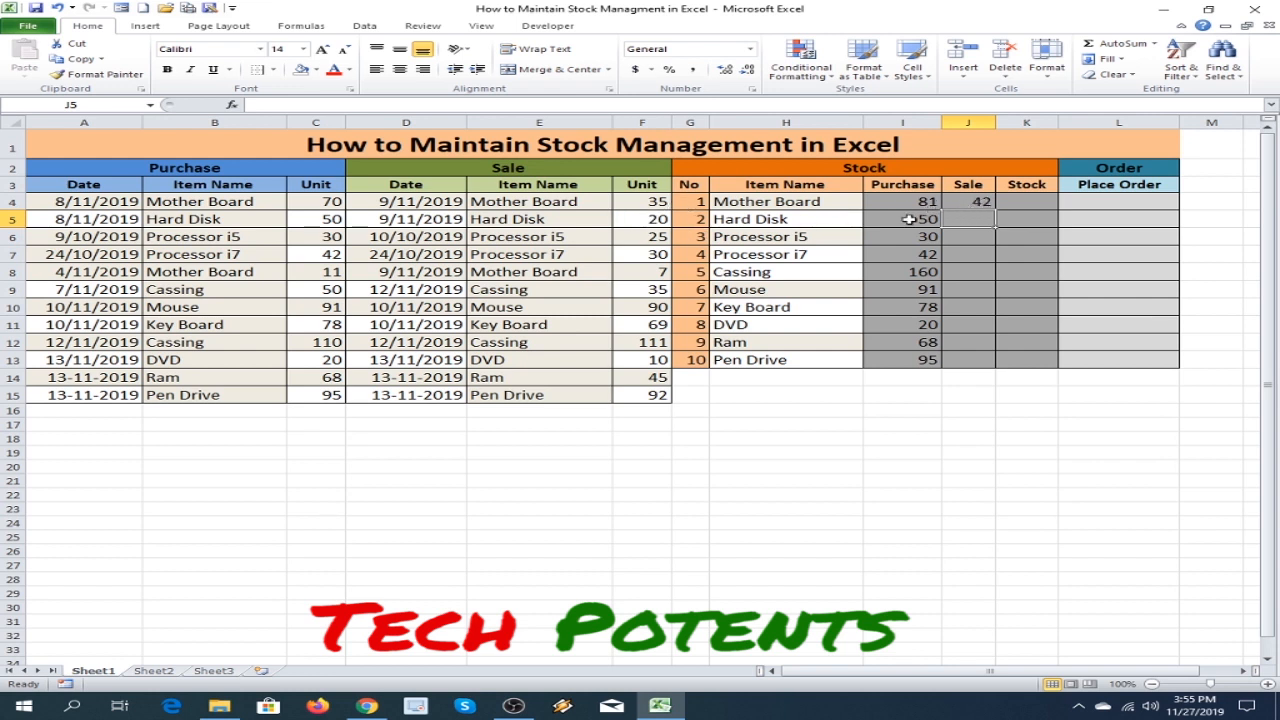
# Step: Check the two Mother Board sale quantities against the Mother Board sale total in the Stock section
pyautogui.click(512, 203)
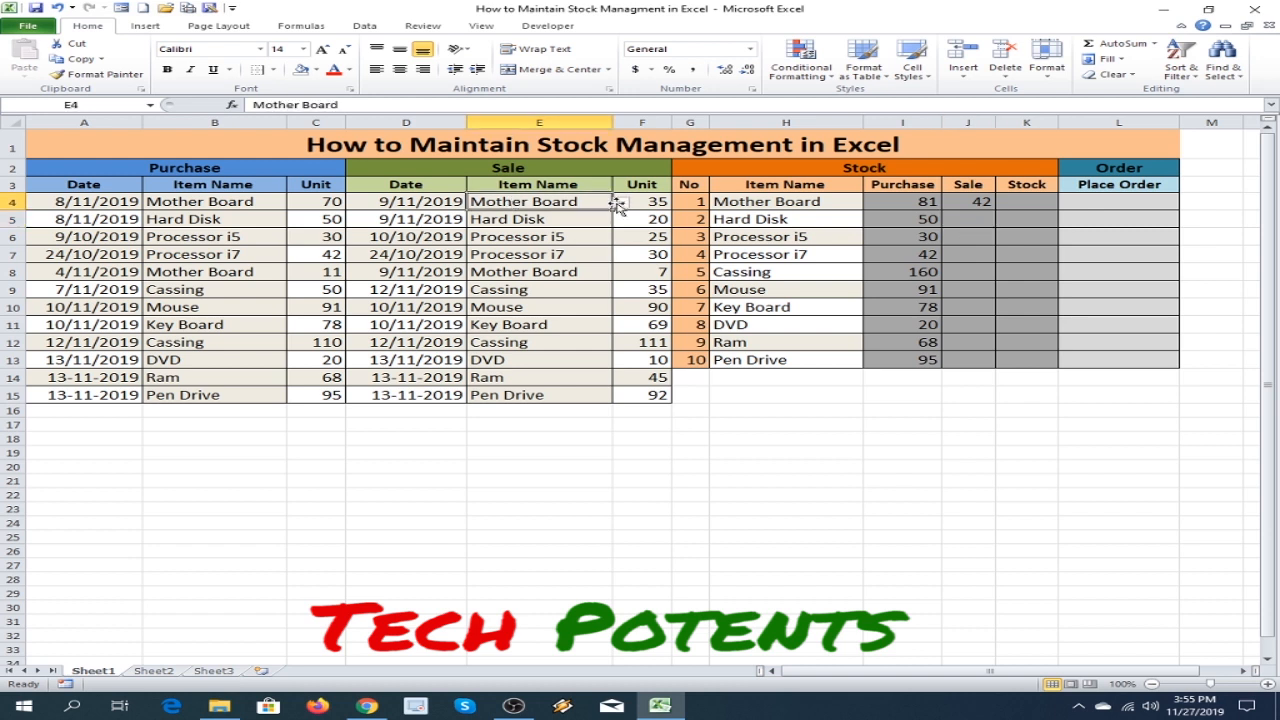
pyautogui.click(655, 203)
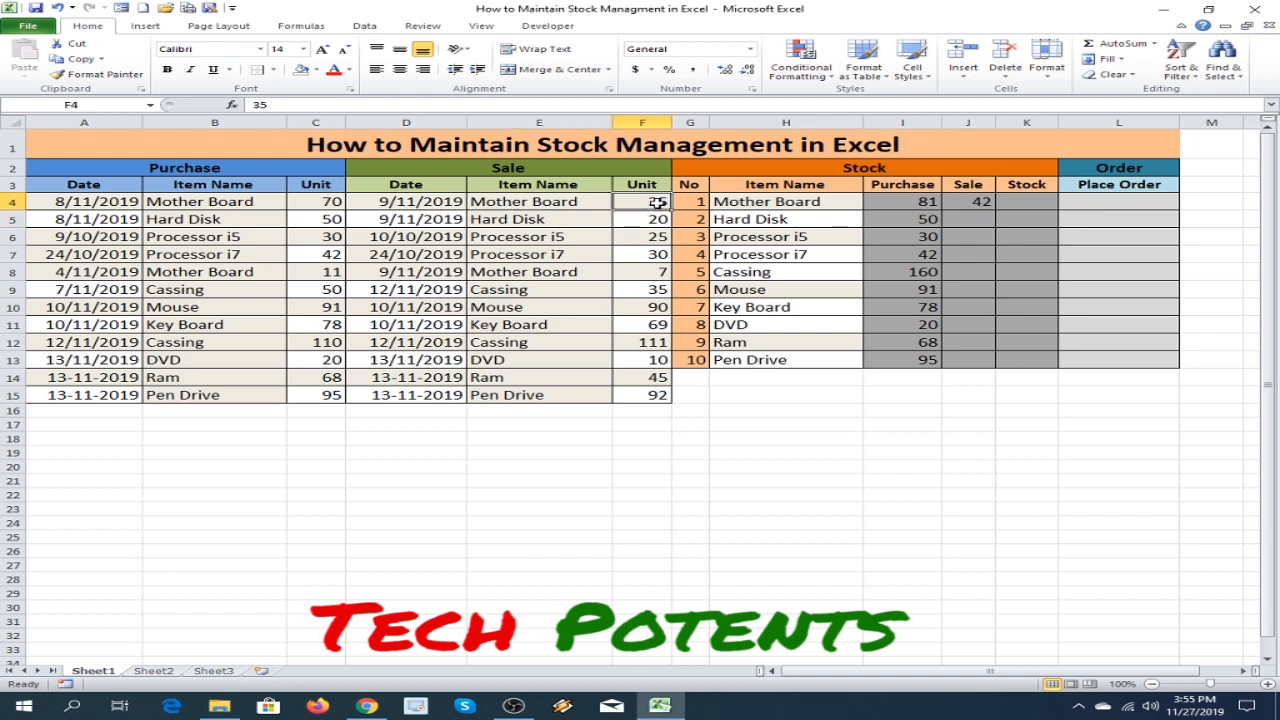
pyautogui.click(503, 272)
pyautogui.click(661, 273)
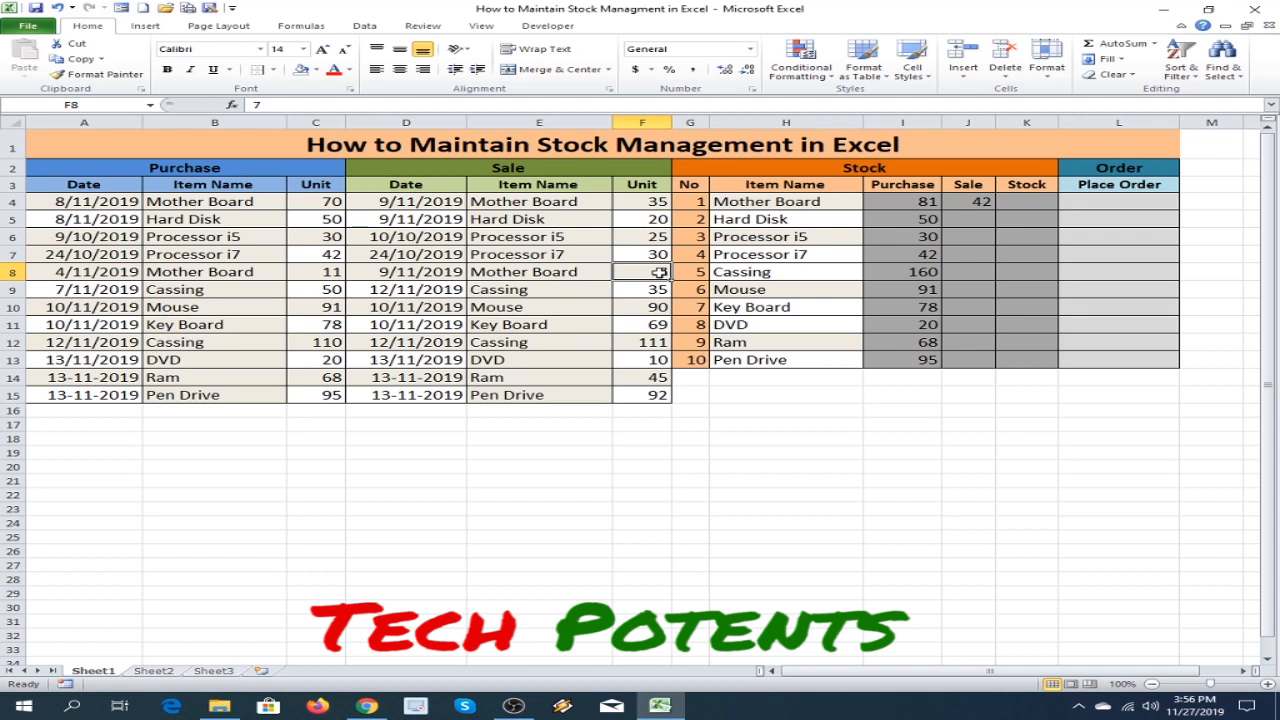
# Step: Fill the sale total formula from J4 down to J13 for all remaining stock items
pyautogui.click(975, 202)
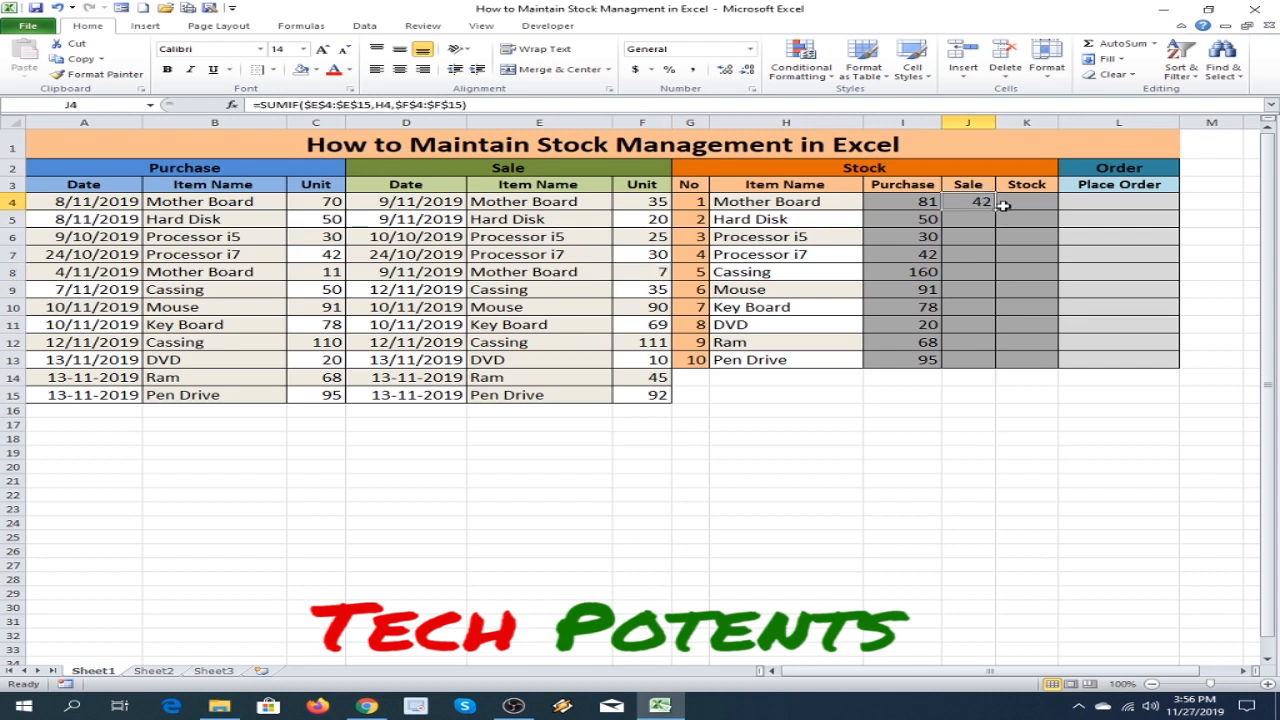
pyautogui.moveTo(996, 208); pyautogui.dragTo(988, 360)
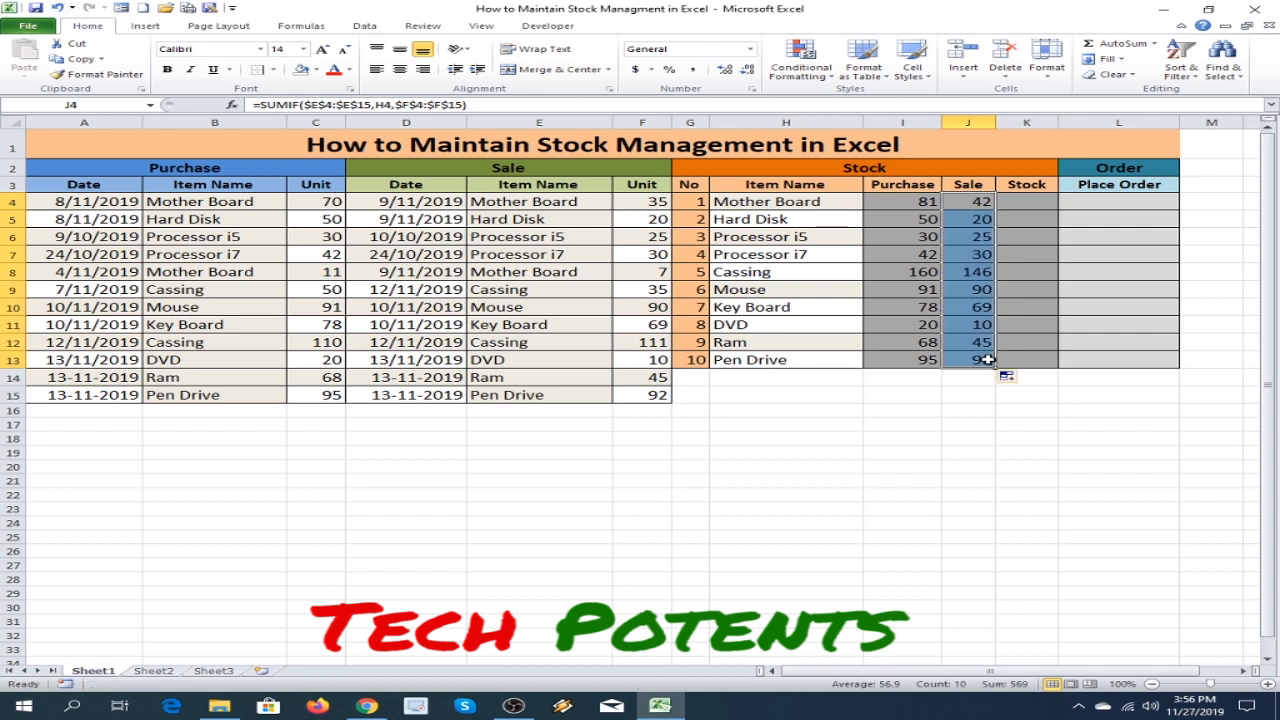
pyautogui.click(1085, 445)
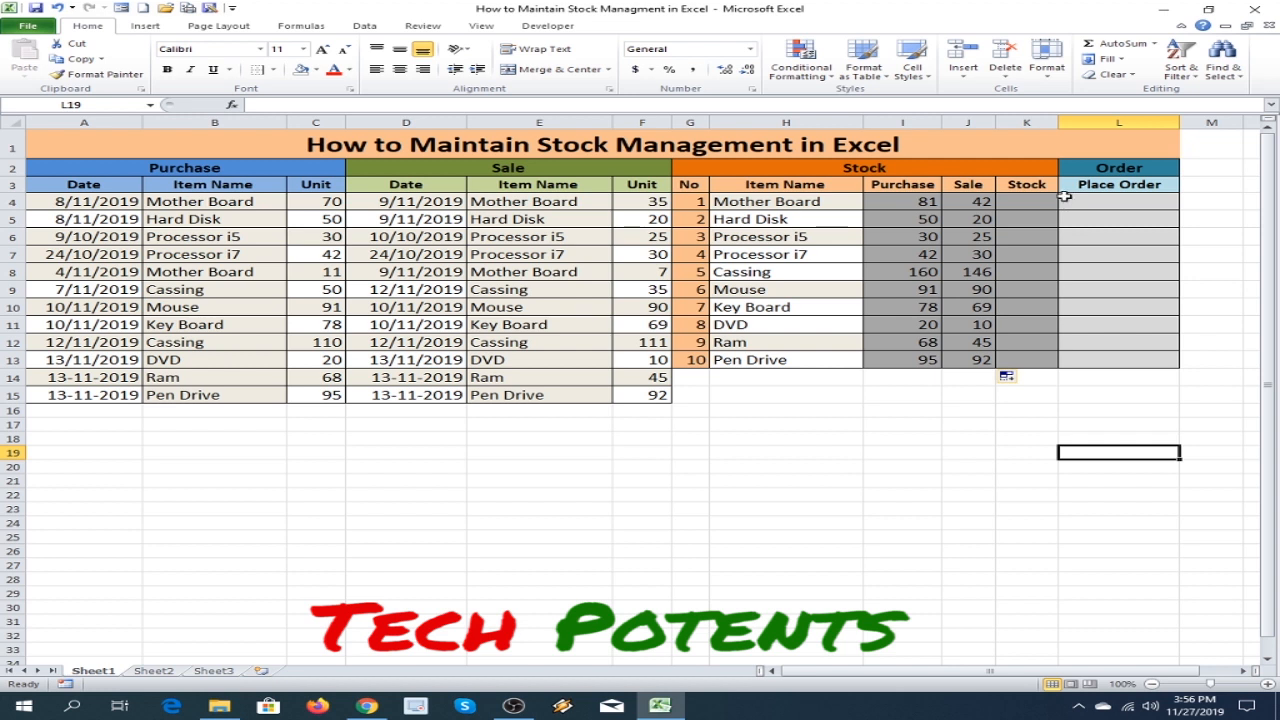
# Step: Enter =I4-J4 in K4 to work out the remaining Mother Board stock
pyautogui.click(1032, 201)
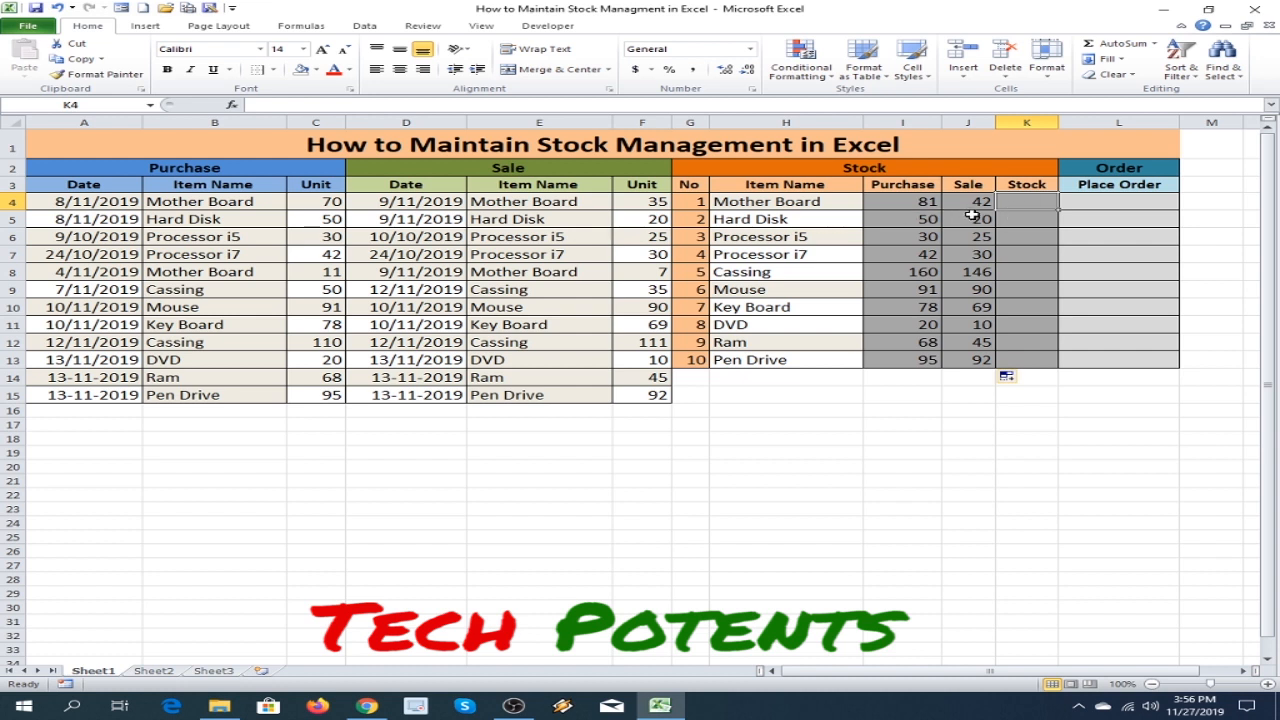
pyautogui.write('=')
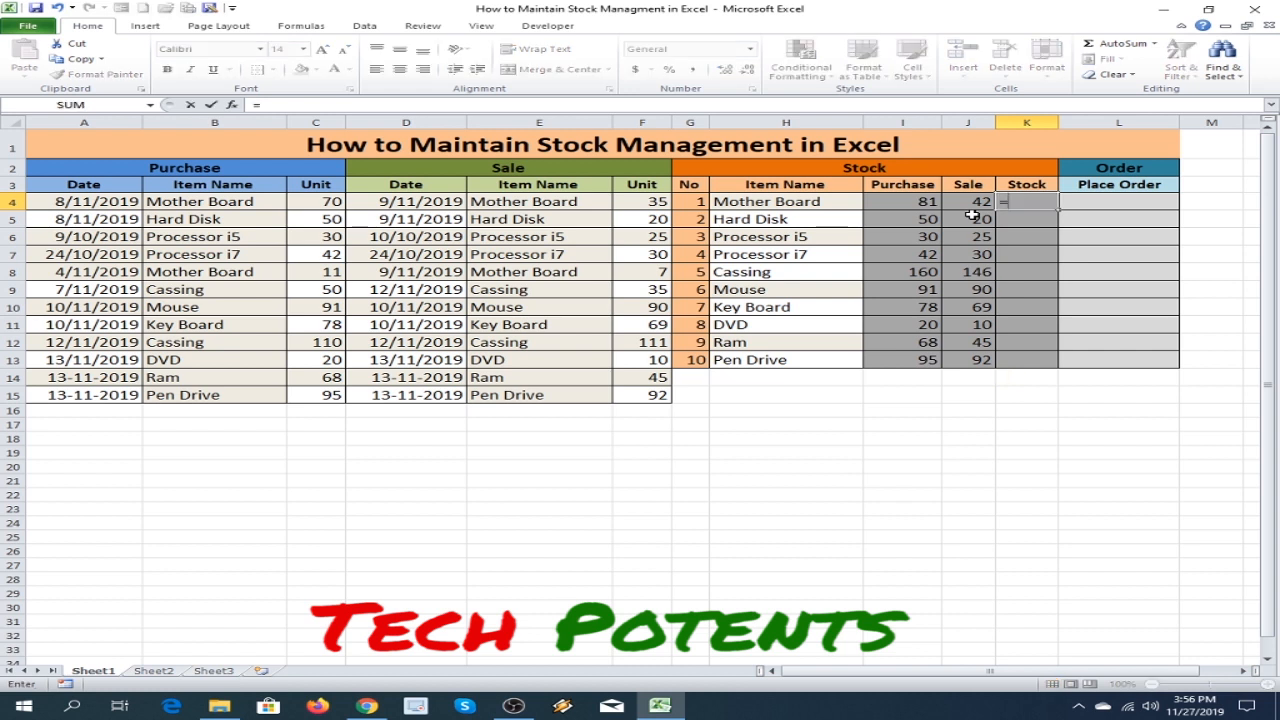
pyautogui.write('I')
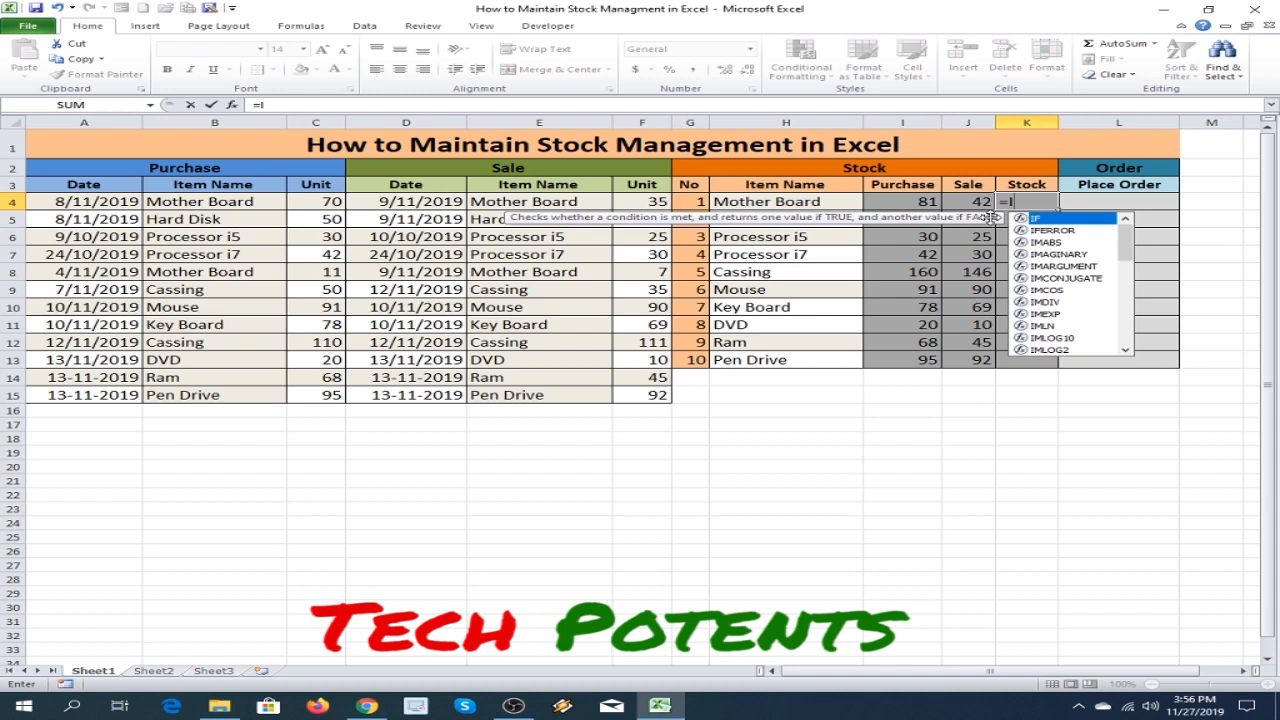
pyautogui.write('4-J4')
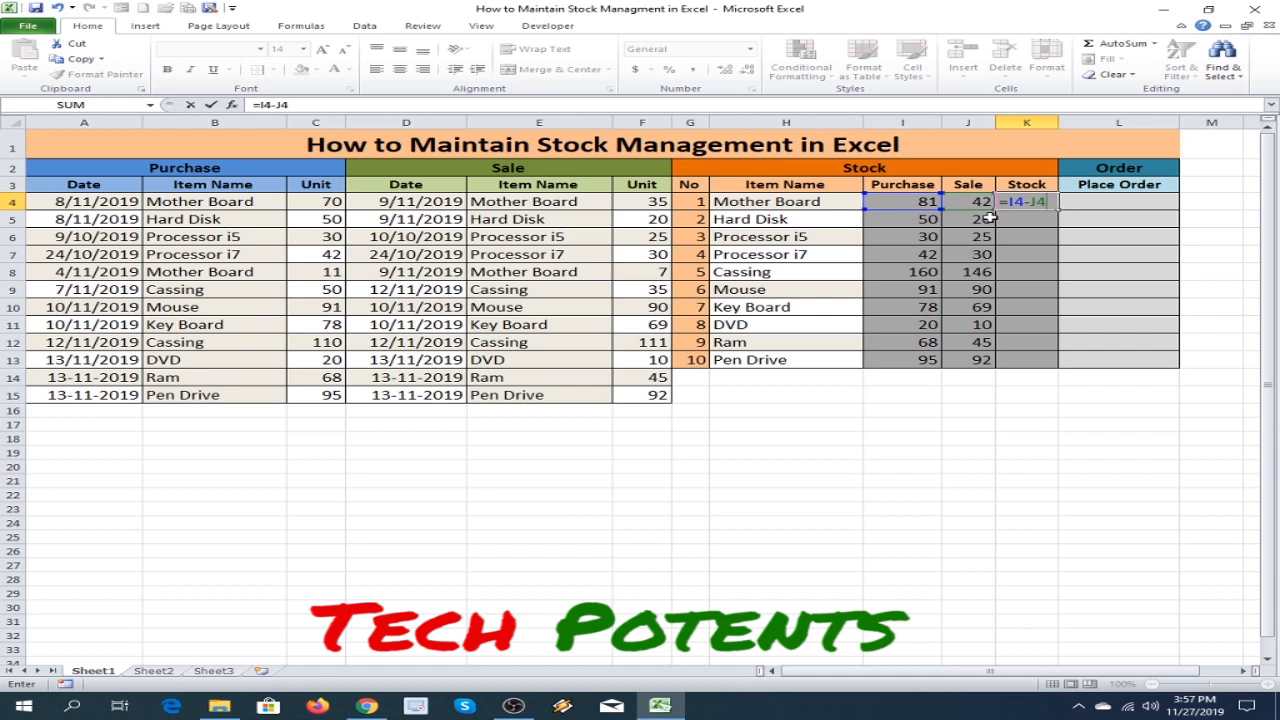
pyautogui.press('Return')
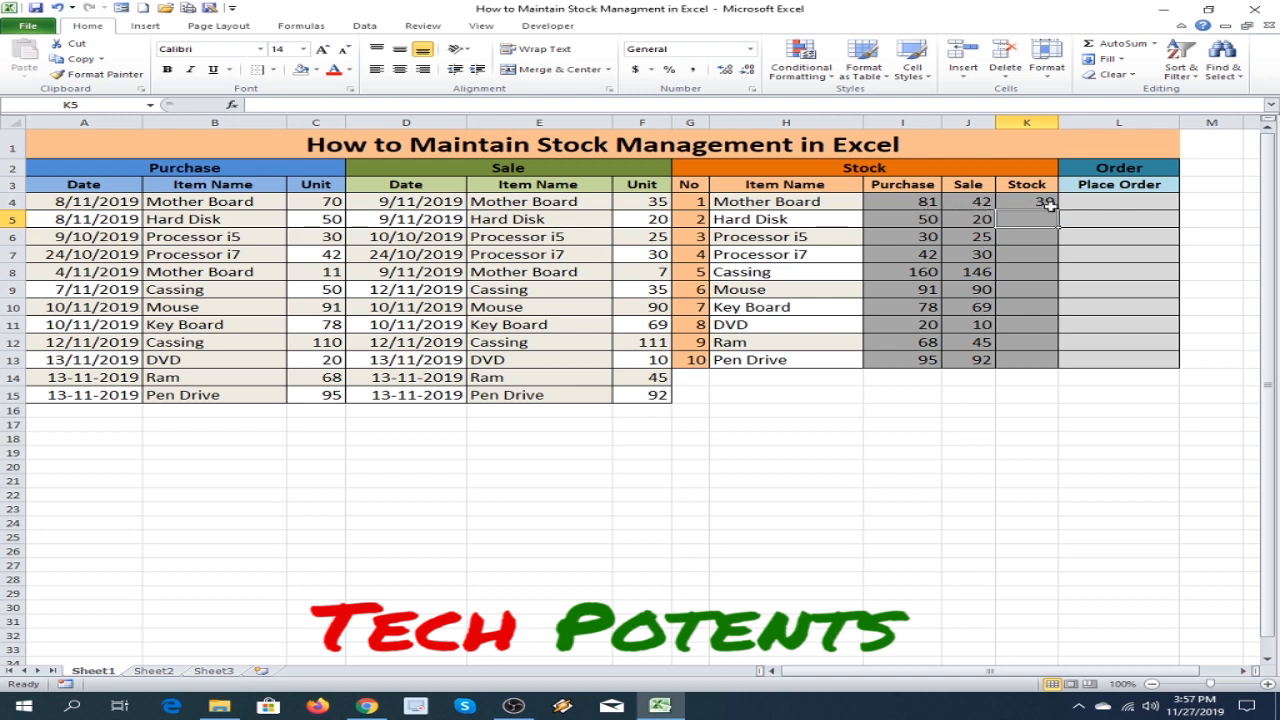
# Step: Open the Calculator app and compute 81 - 42 to verify the Mother Board stock, then return to the worksheet
pyautogui.click(57, 712)
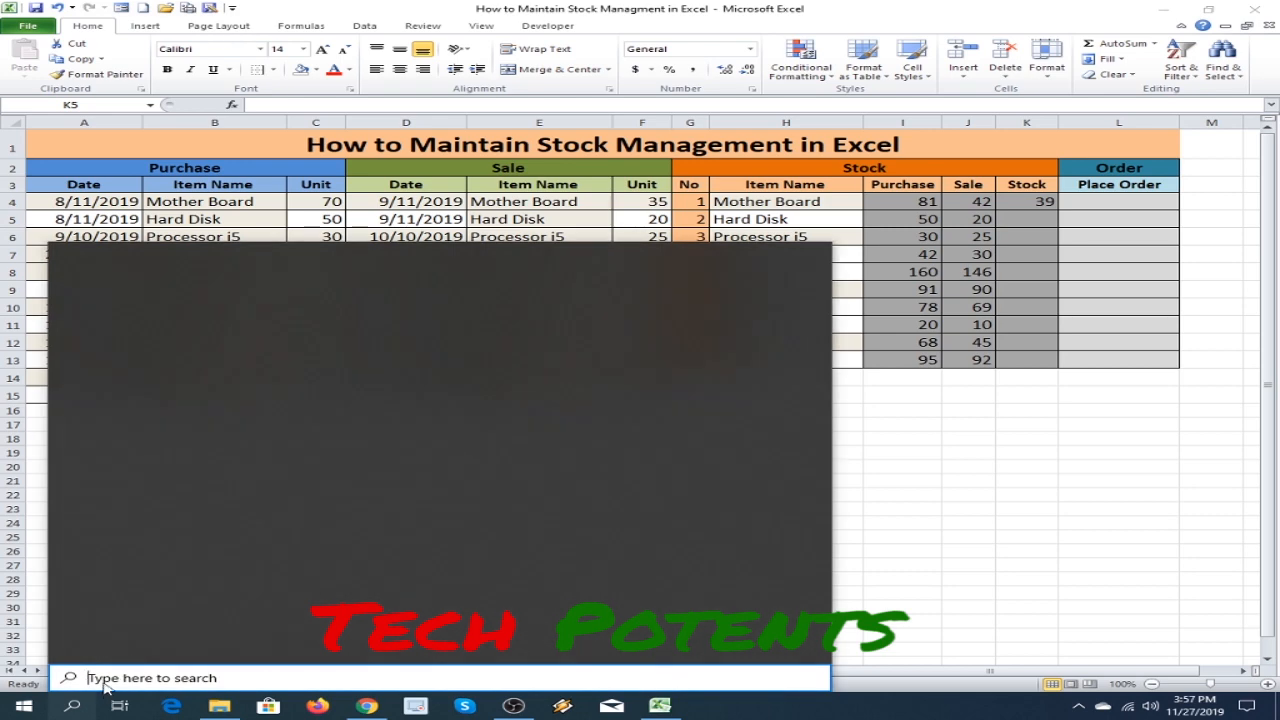
pyautogui.write('cal')
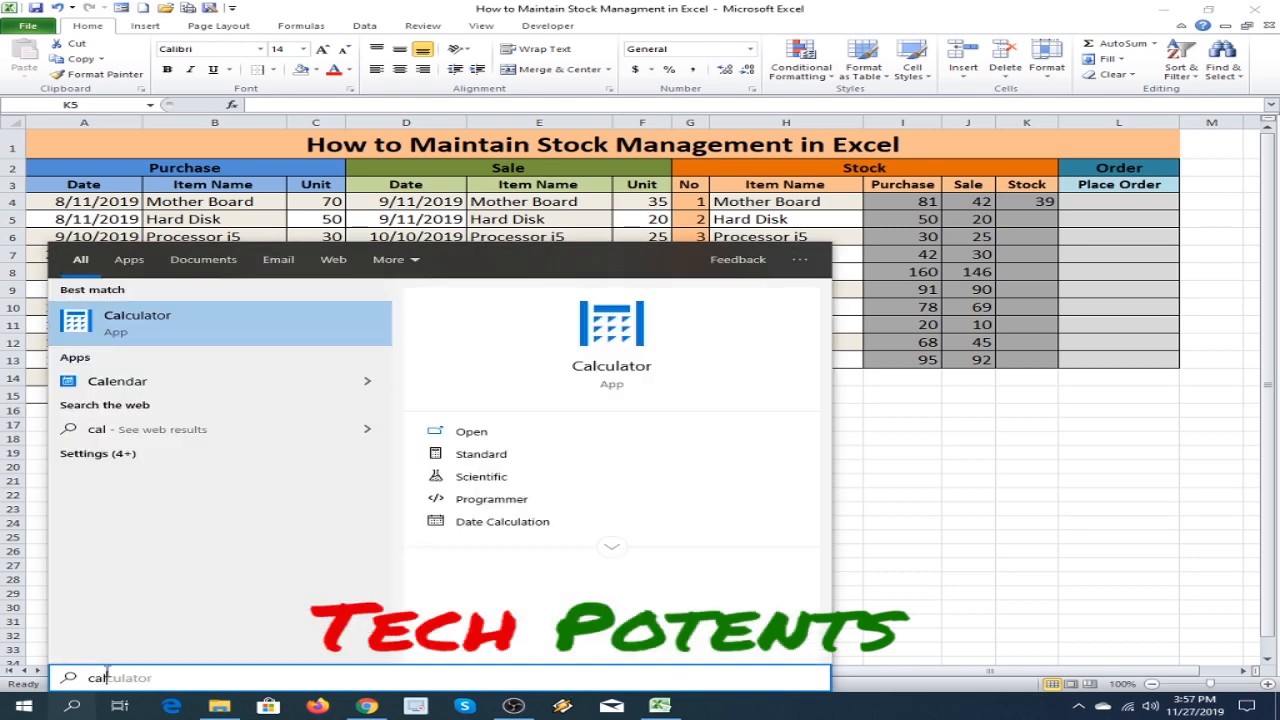
pyautogui.press('Return')
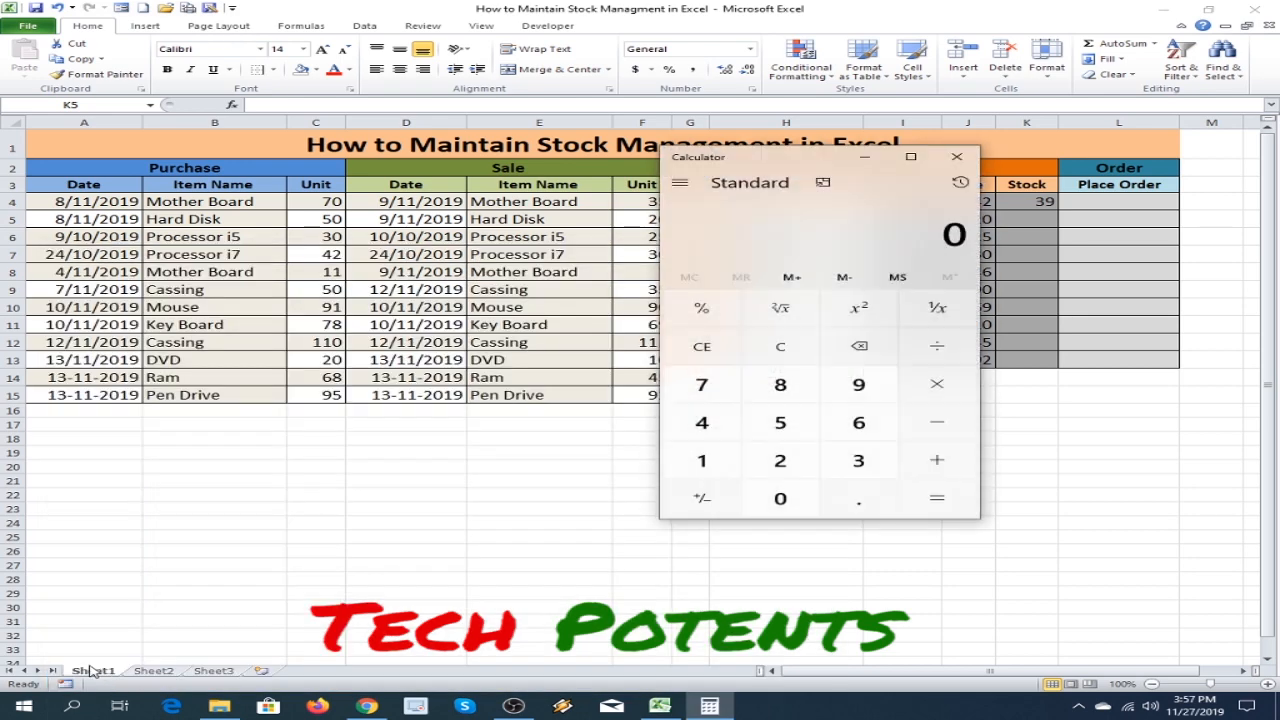
pyautogui.moveTo(829, 177); pyautogui.dragTo(565, 170)
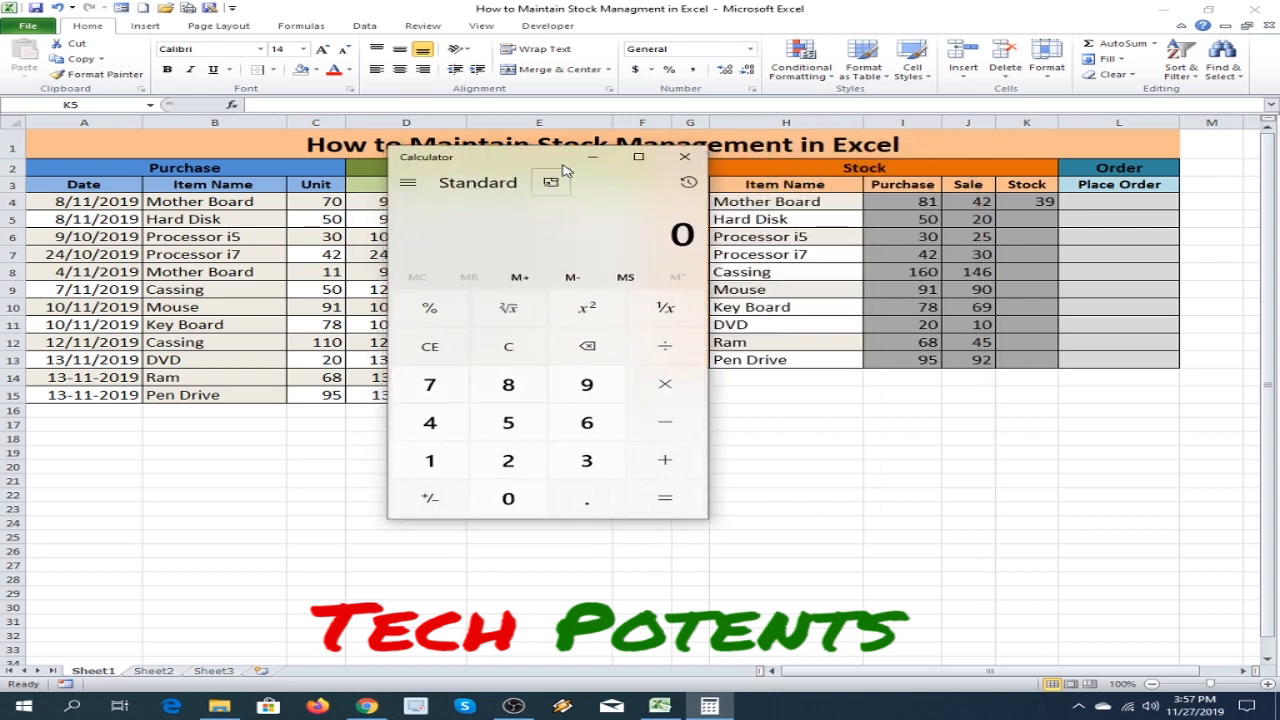
pyautogui.click(508, 384)
pyautogui.click(429, 460)
pyautogui.click(659, 428)
pyautogui.click(430, 422)
pyautogui.click(508, 460)
pyautogui.click(662, 498)
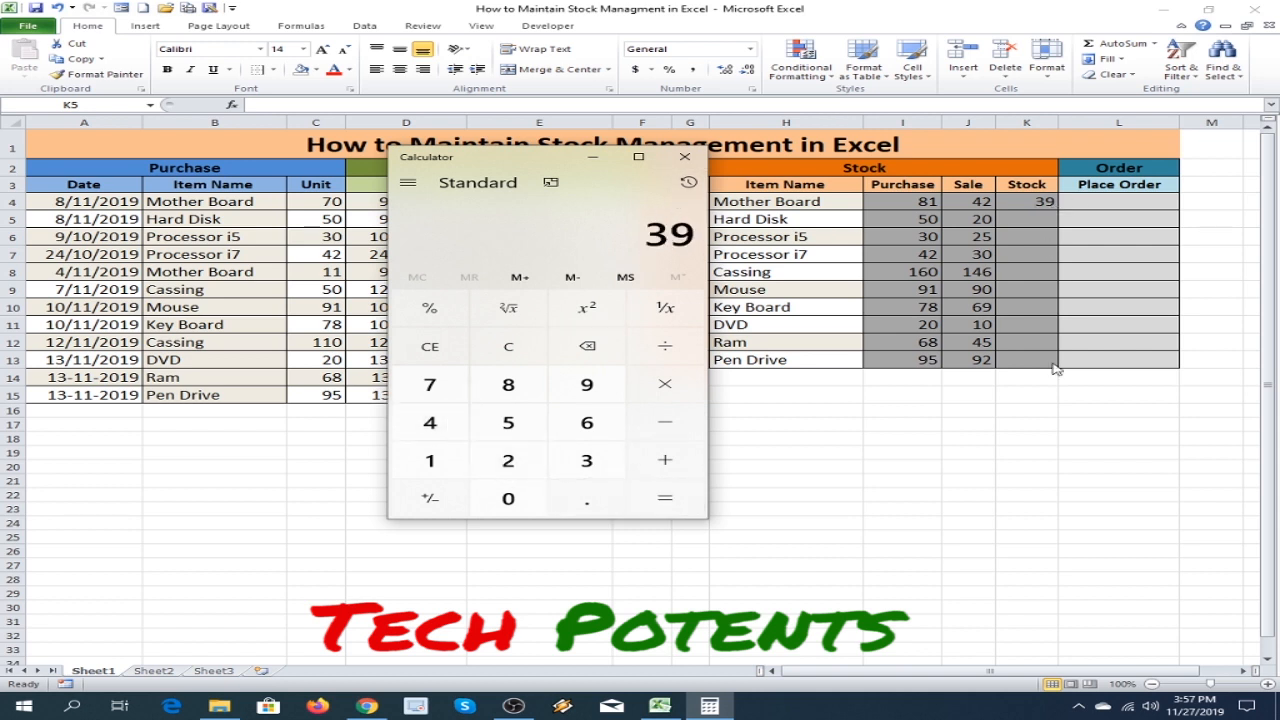
pyautogui.click(1063, 434)
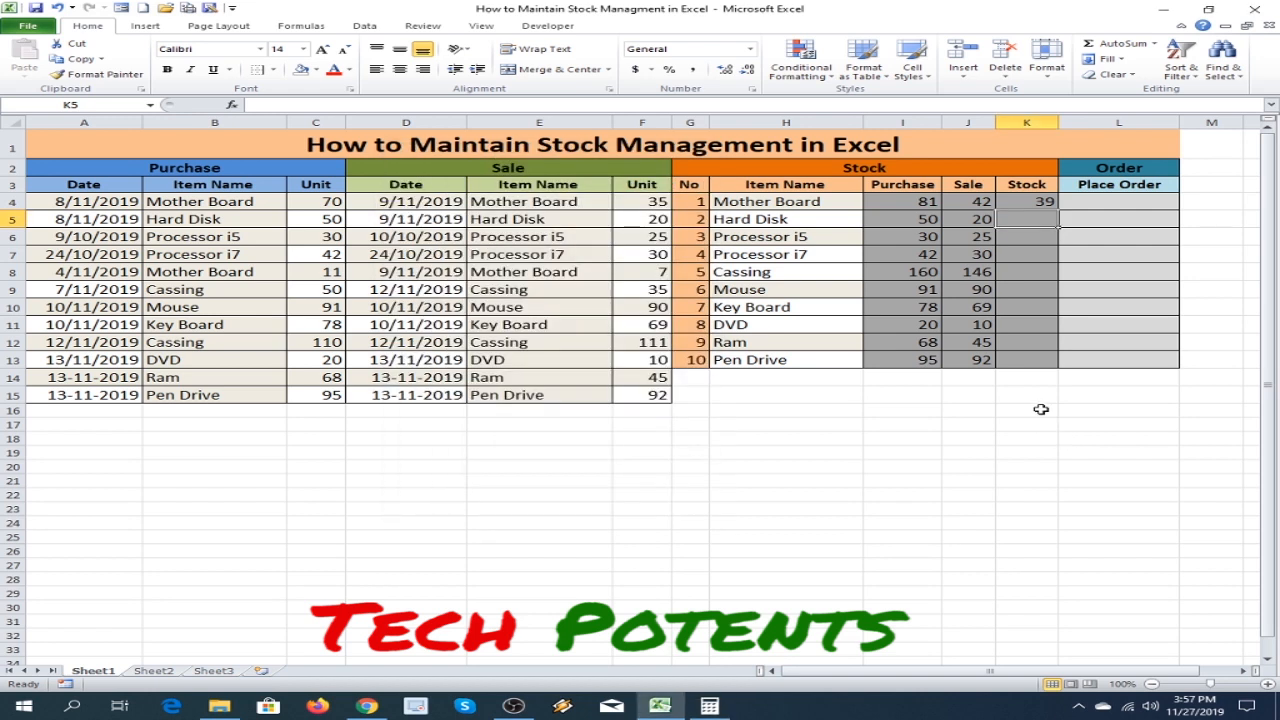
# Step: Fill the remaining stock formula from K4 down to K13 for all other items
pyautogui.click(1025, 204)
pyautogui.moveTo(1057, 210); pyautogui.dragTo(1040, 358)
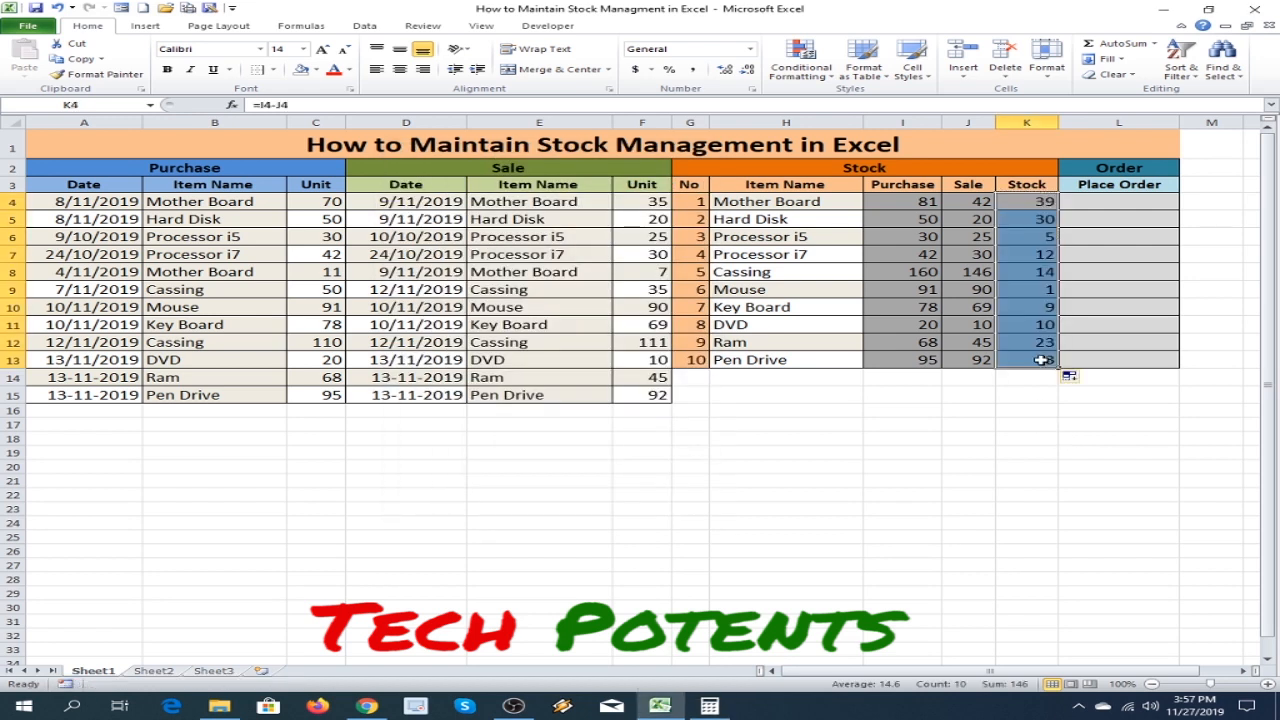
pyautogui.click(1034, 450)
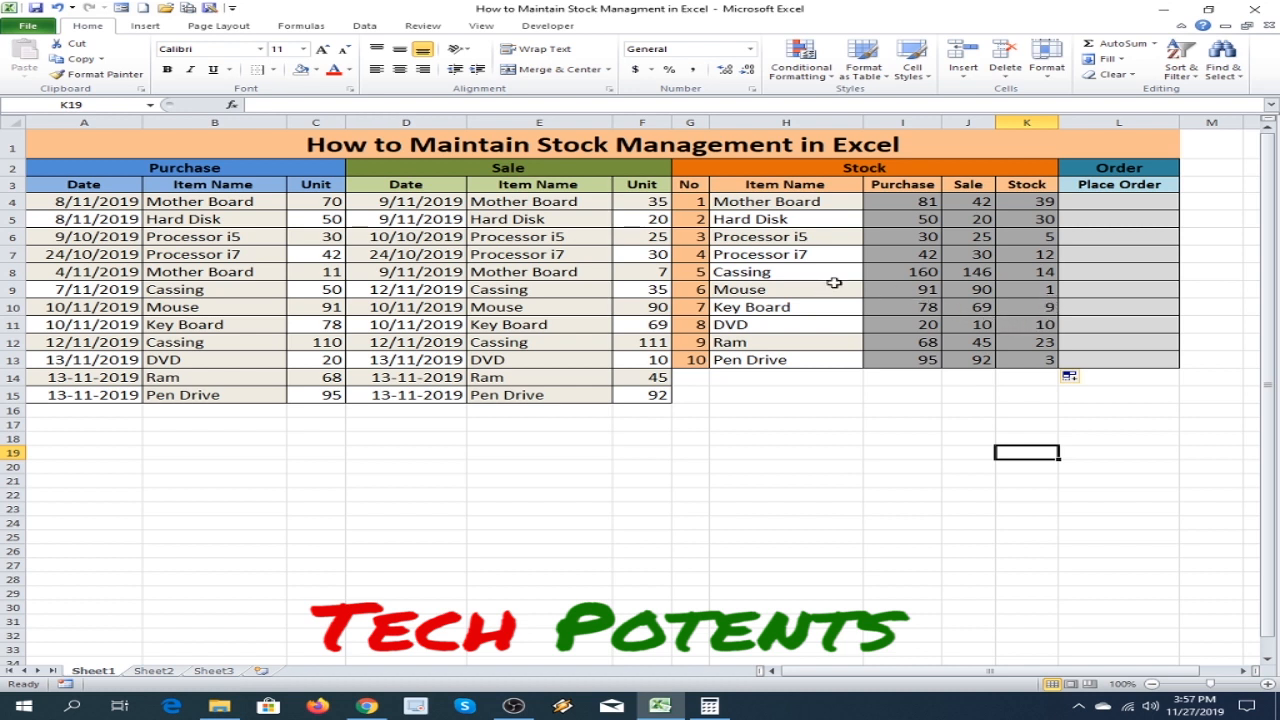
# Step: Verify the Cassing stock by computing 160 - 146 in Calculator, then minimize it and return to the worksheet
pyautogui.click(918, 278)
pyautogui.click(709, 706)
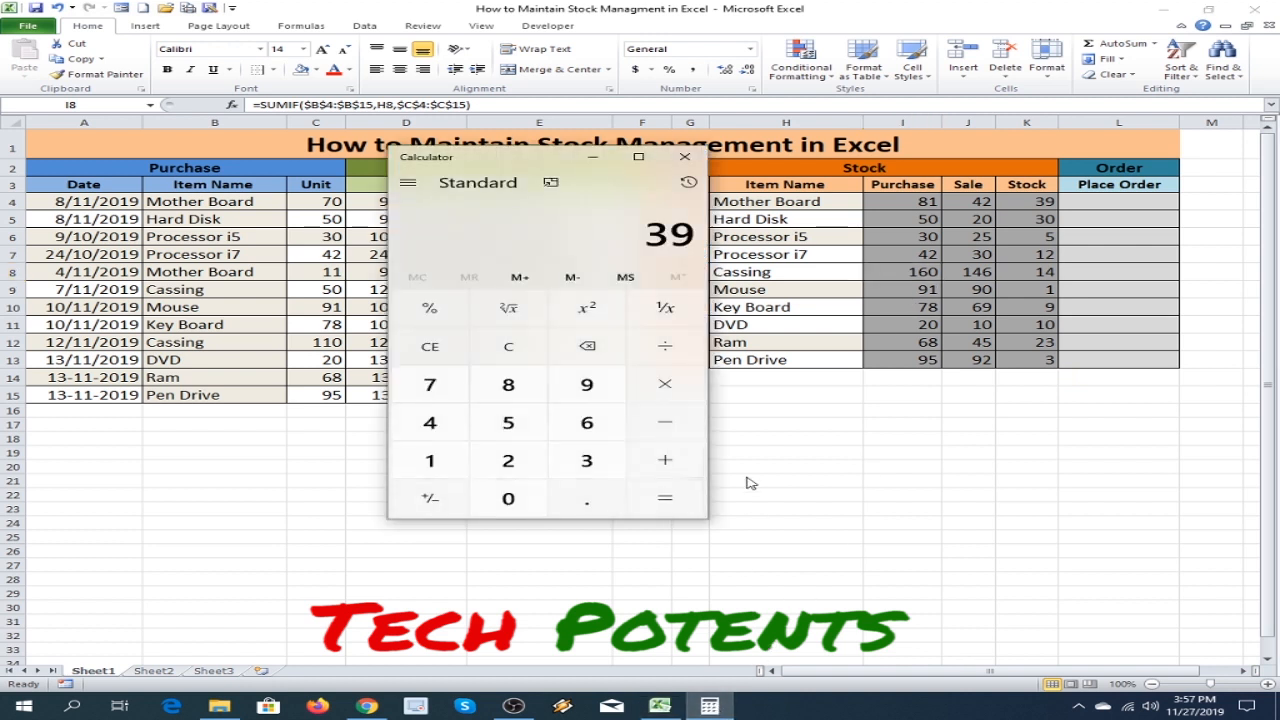
pyautogui.click(508, 346)
pyautogui.click(437, 462)
pyautogui.click(586, 421)
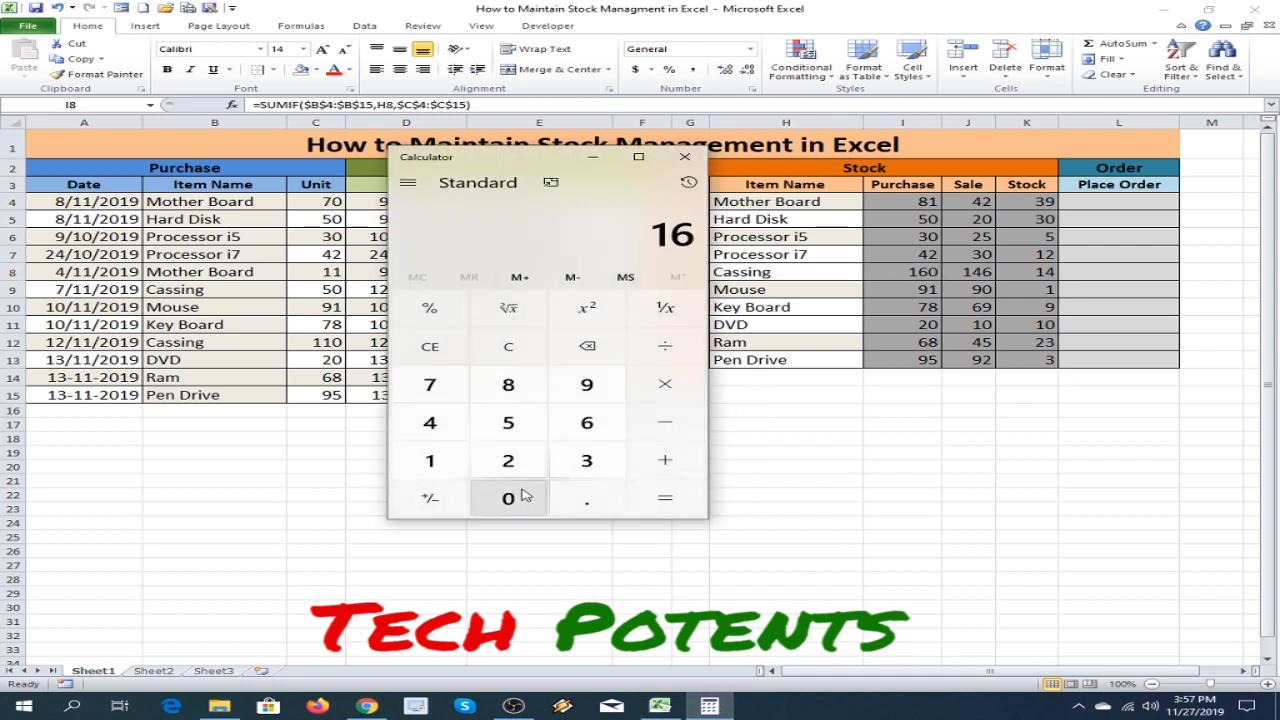
pyautogui.click(508, 494)
pyautogui.click(656, 427)
pyautogui.click(430, 460)
pyautogui.click(429, 421)
pyautogui.click(586, 424)
pyautogui.click(665, 495)
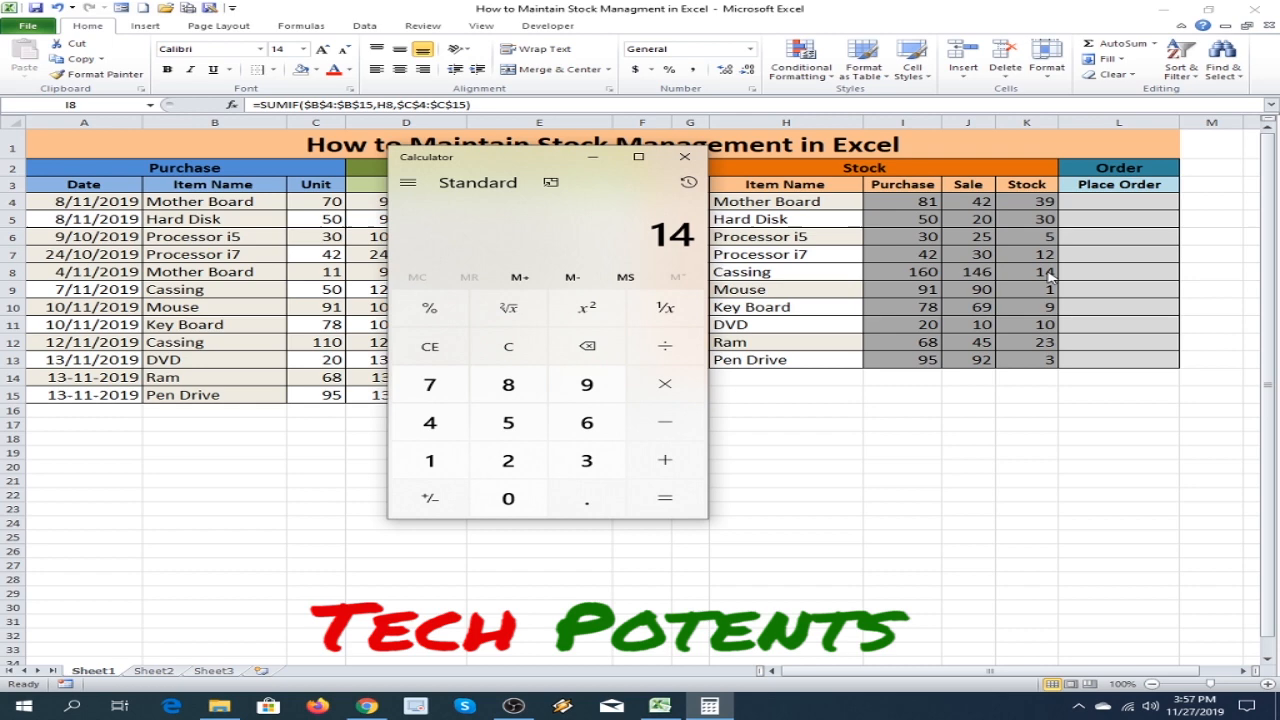
pyautogui.click(592, 157)
pyautogui.click(1128, 492)
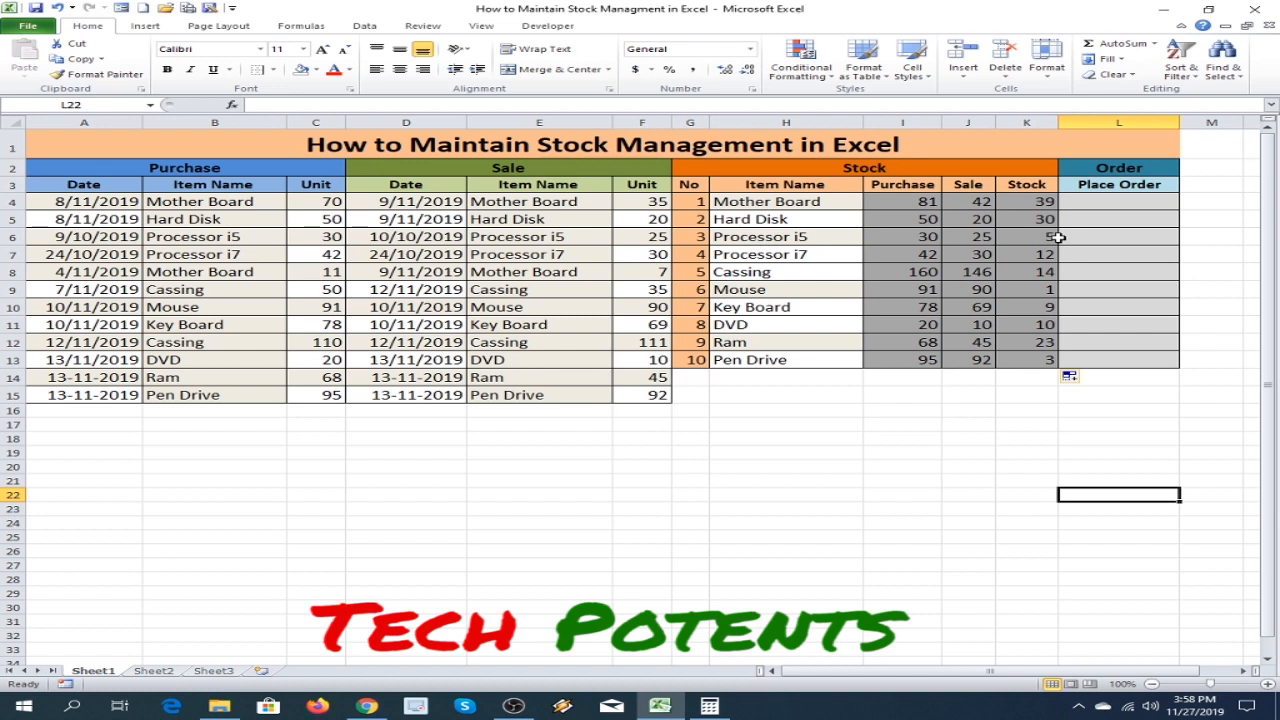
# Step: Start an IF formula in the Mother Board's Place Order cell L4 with the logical test K4<=5
pyautogui.click(1095, 203)
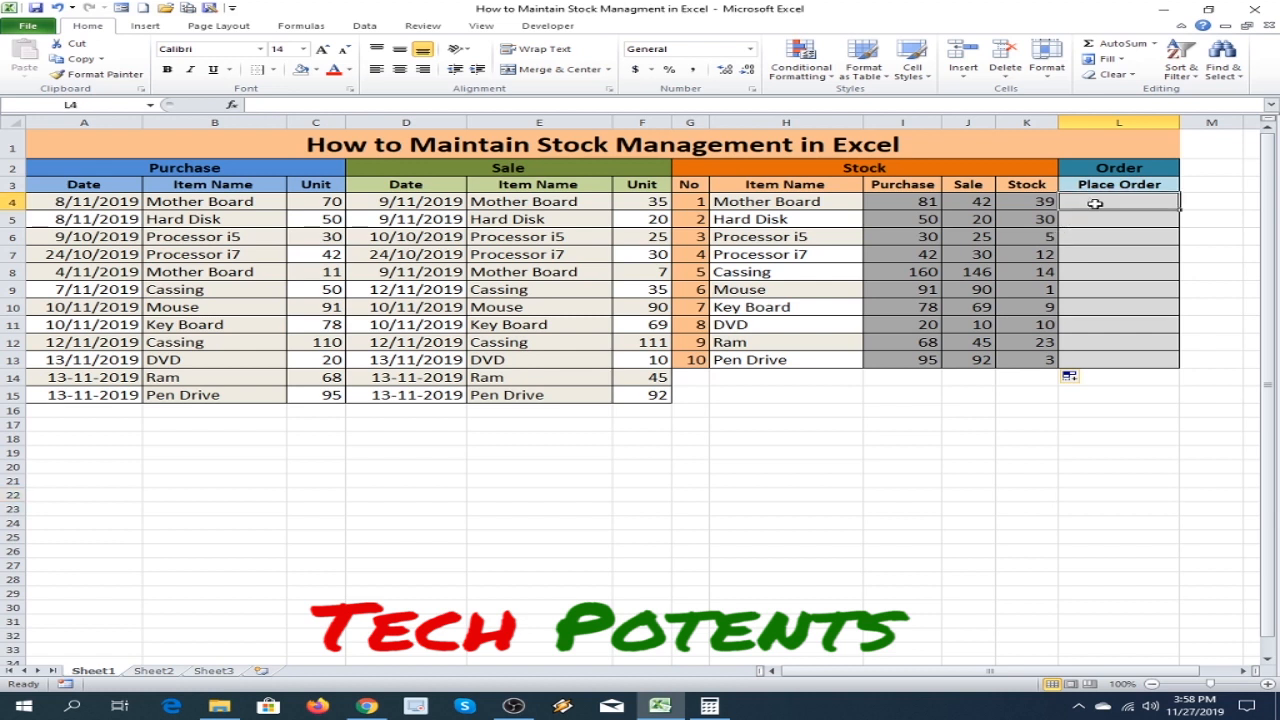
pyautogui.click(307, 104)
pyautogui.write('=')
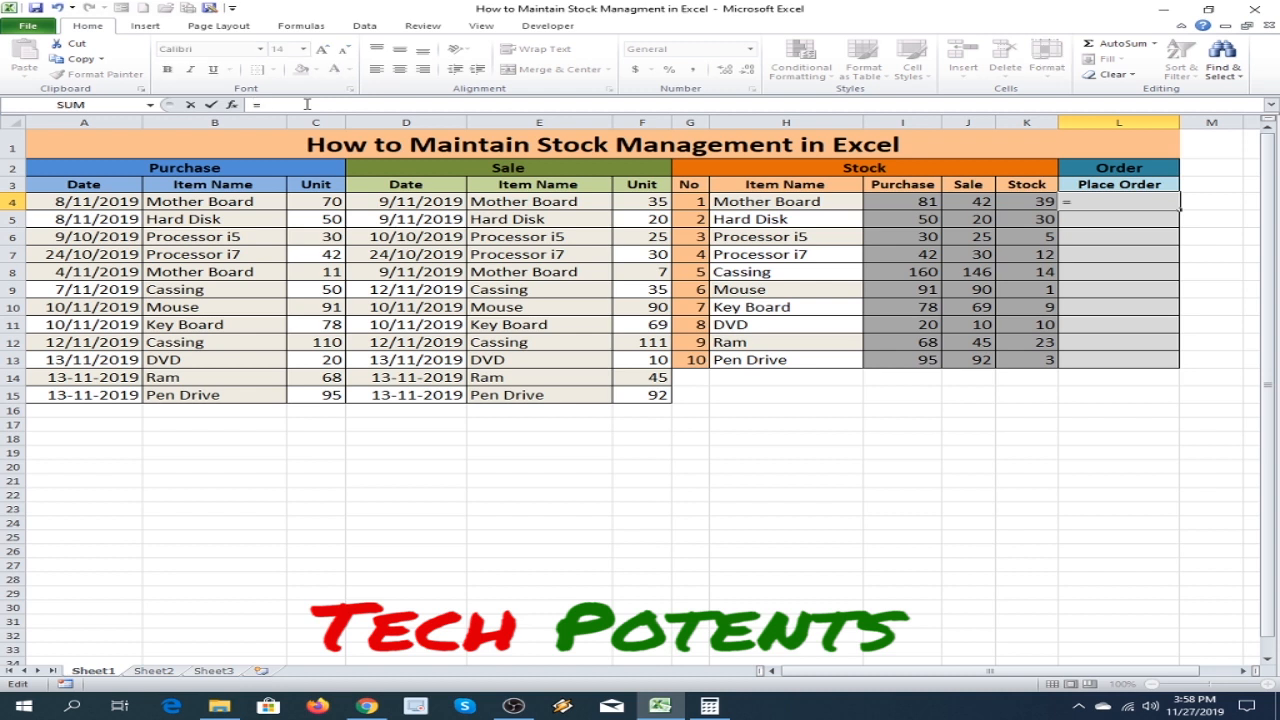
pyautogui.write('IF')
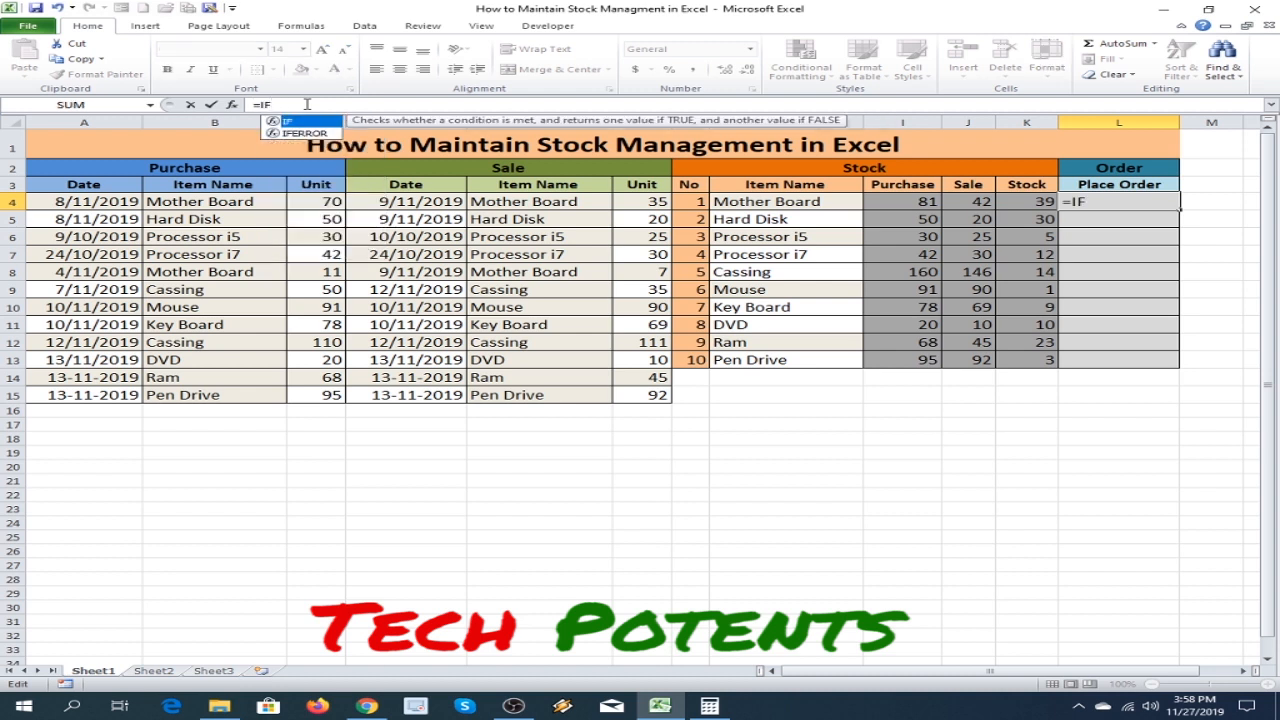
pyautogui.write('(')
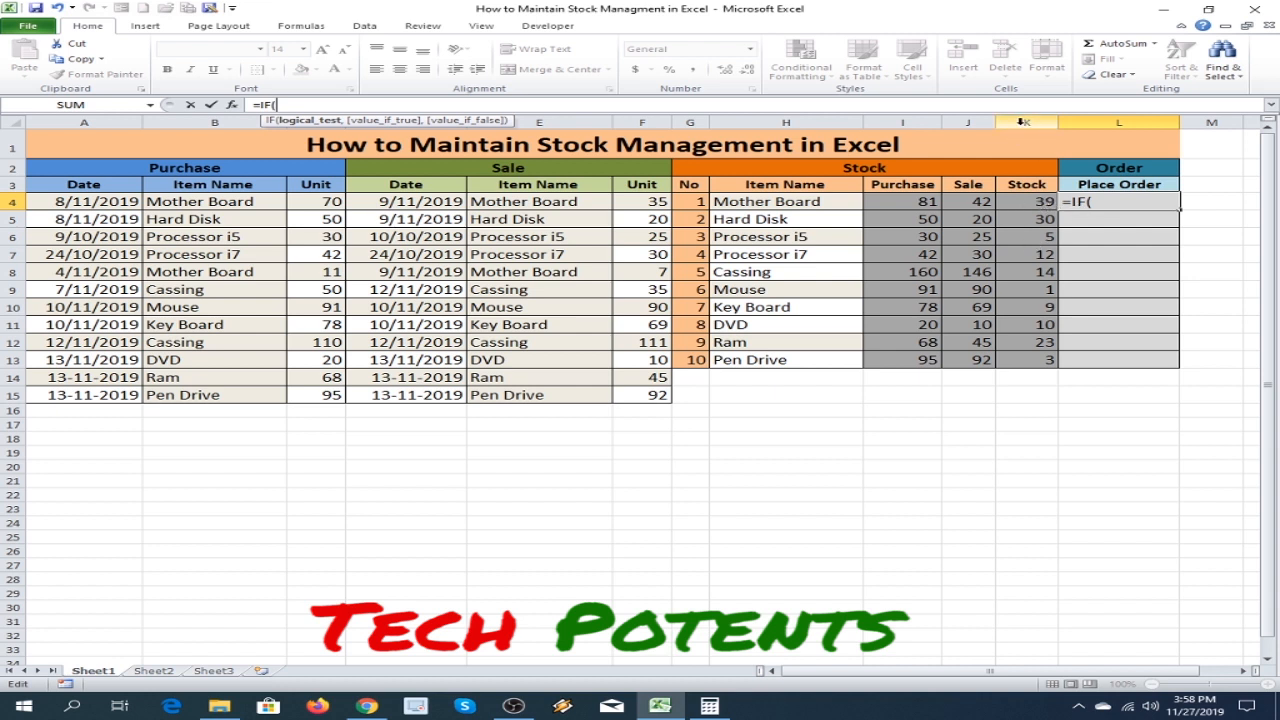
pyautogui.write('K')
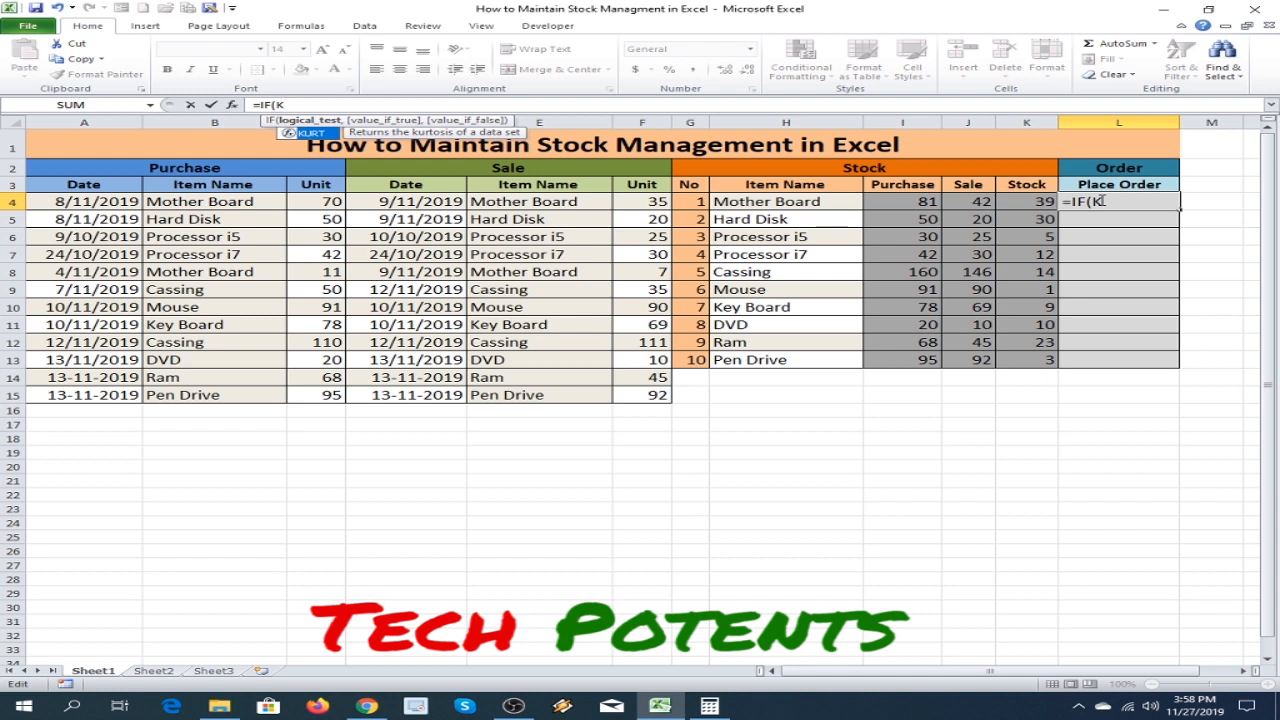
pyautogui.write('4<=')
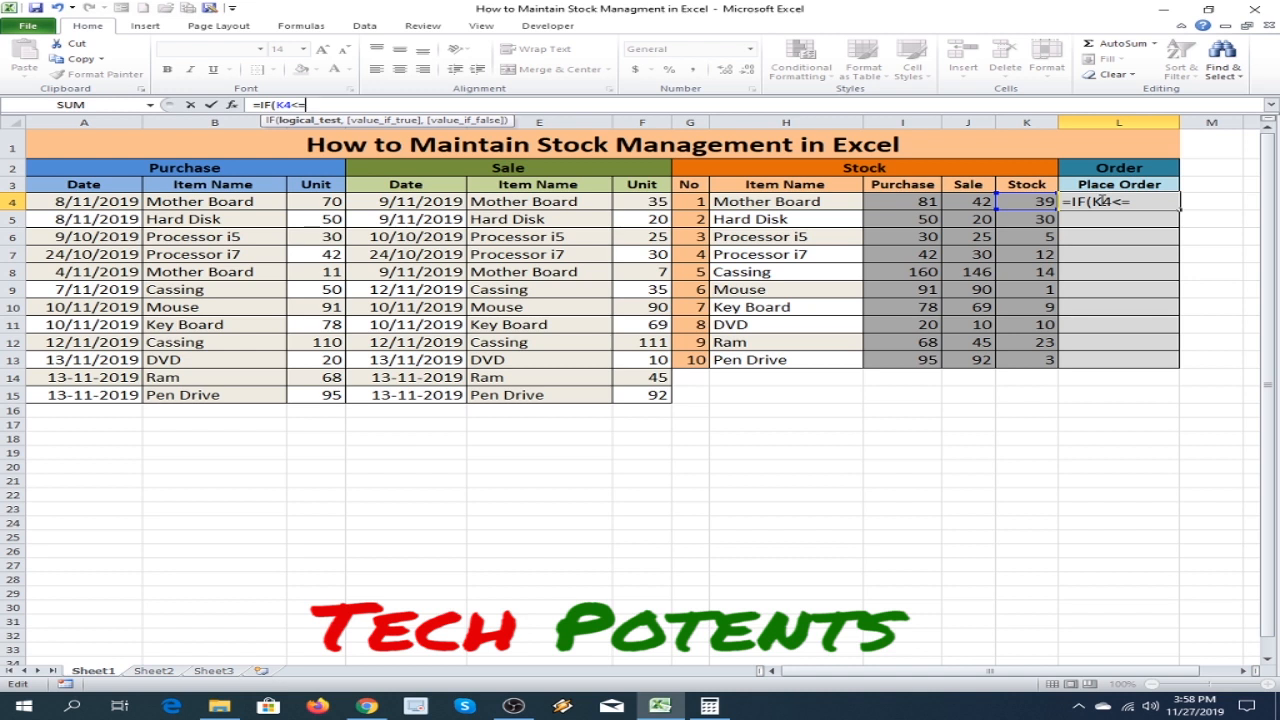
pyautogui.write('5')
pyautogui.write(',')
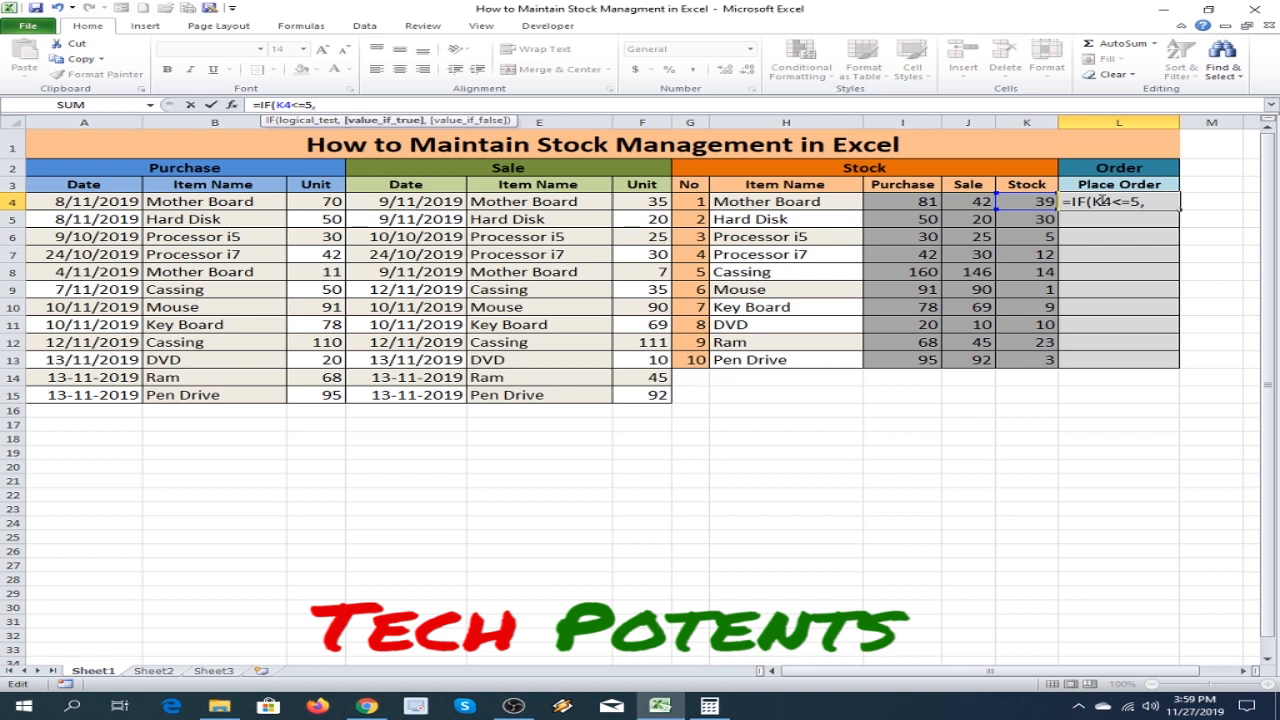
# Step: Complete the L4 formula as =IF(K4<=5,"ORDER NOW!","") so it returns the order text or a blank
pyautogui.write('"ODER')
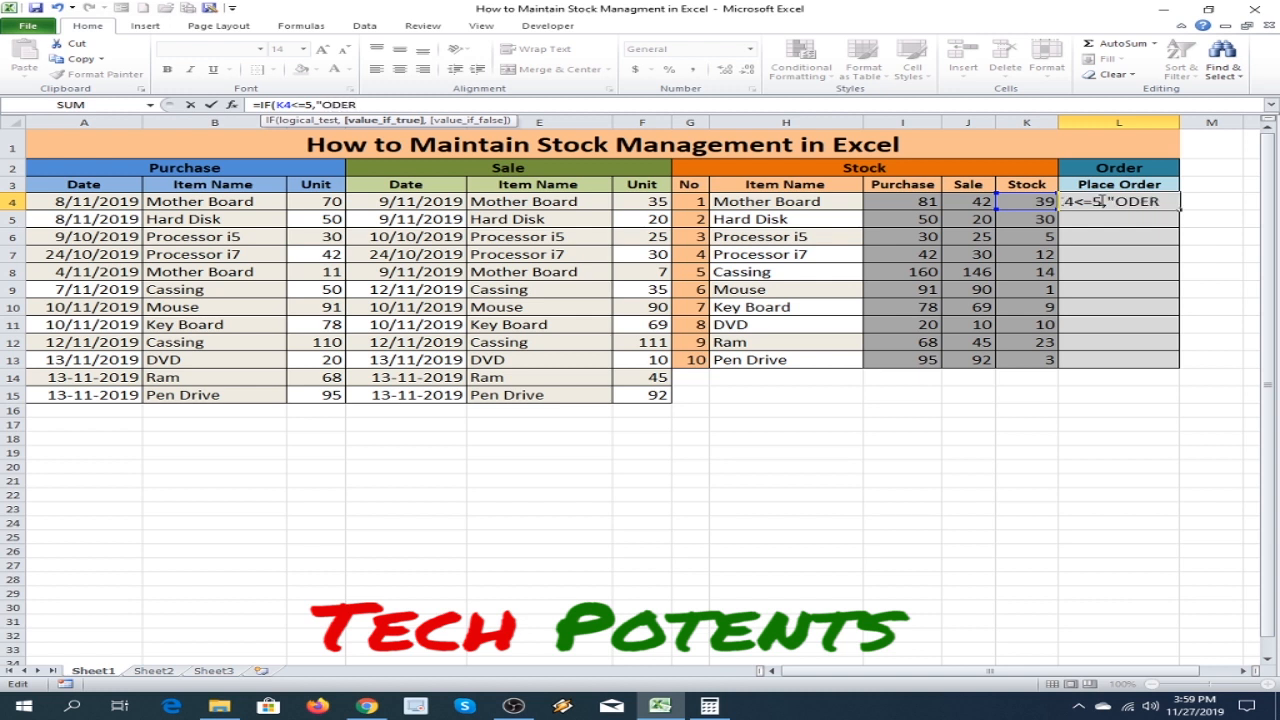
pyautogui.press('BackSpace')
pyautogui.press('BackSpace')
pyautogui.press('BackSpace')
pyautogui.write('RDER NOW')
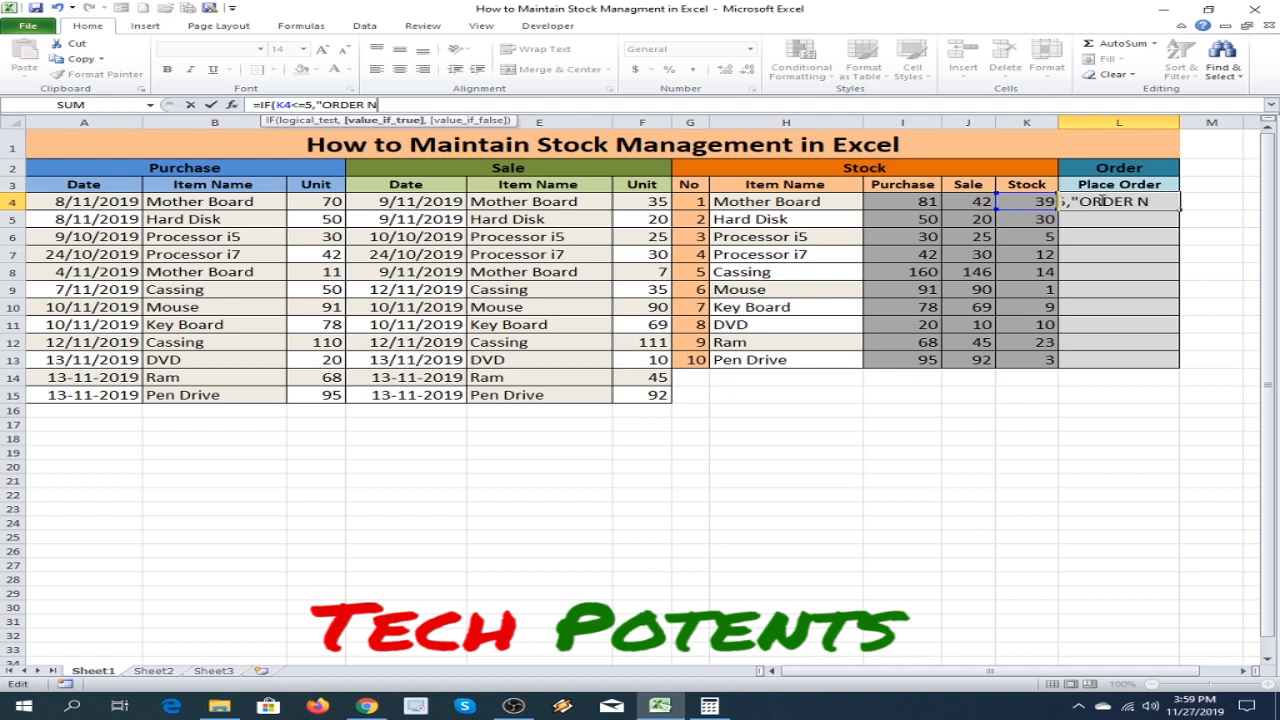
pyautogui.write('!')
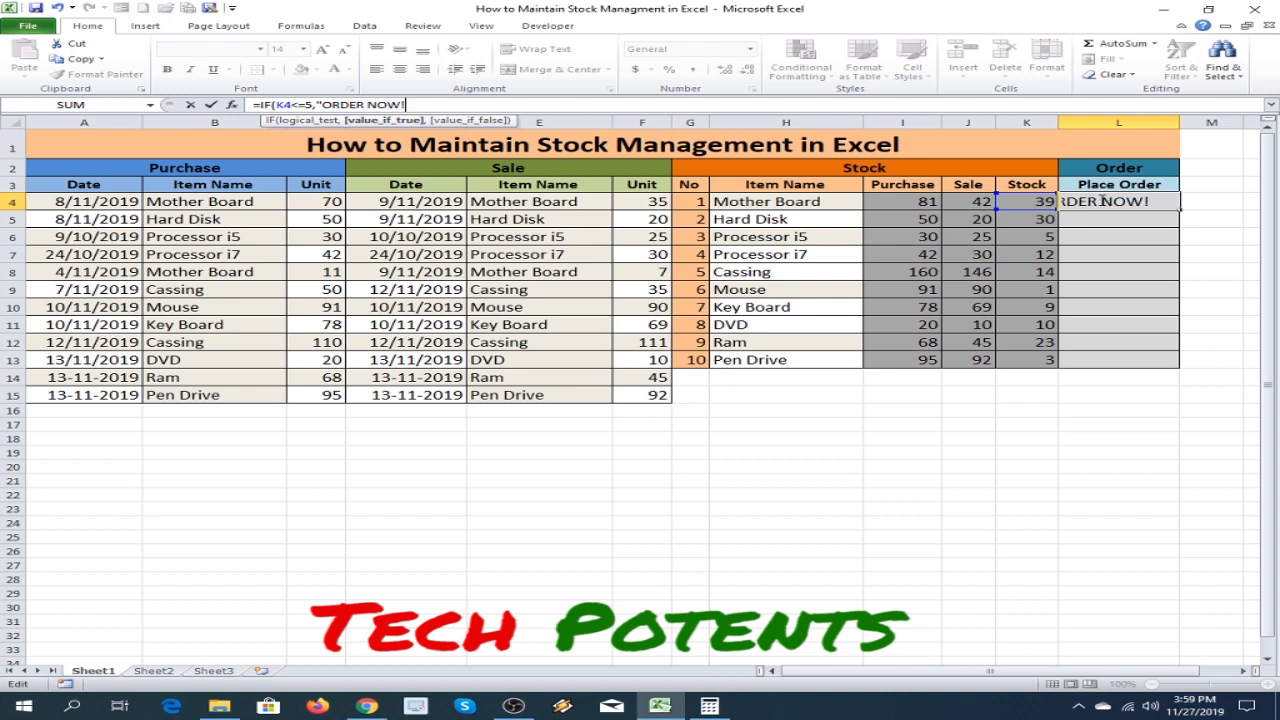
pyautogui.write('",')
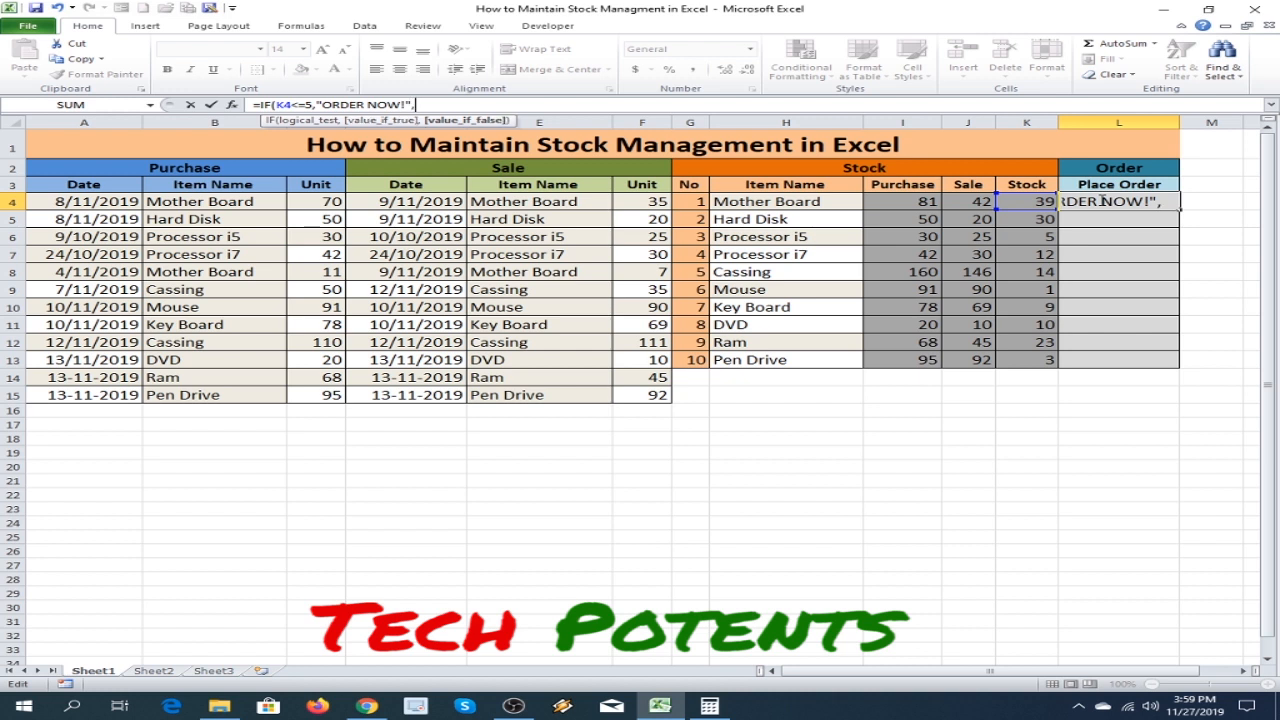
pyautogui.write('"")')
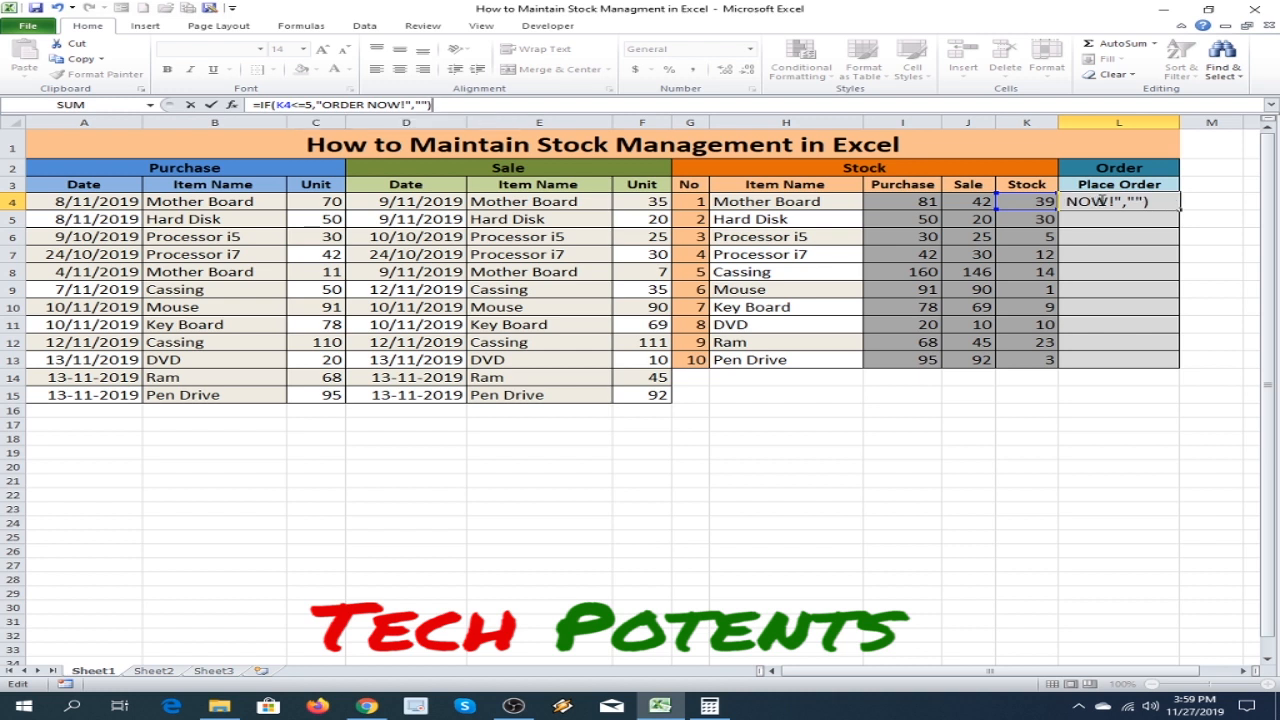
pyautogui.press('Return')
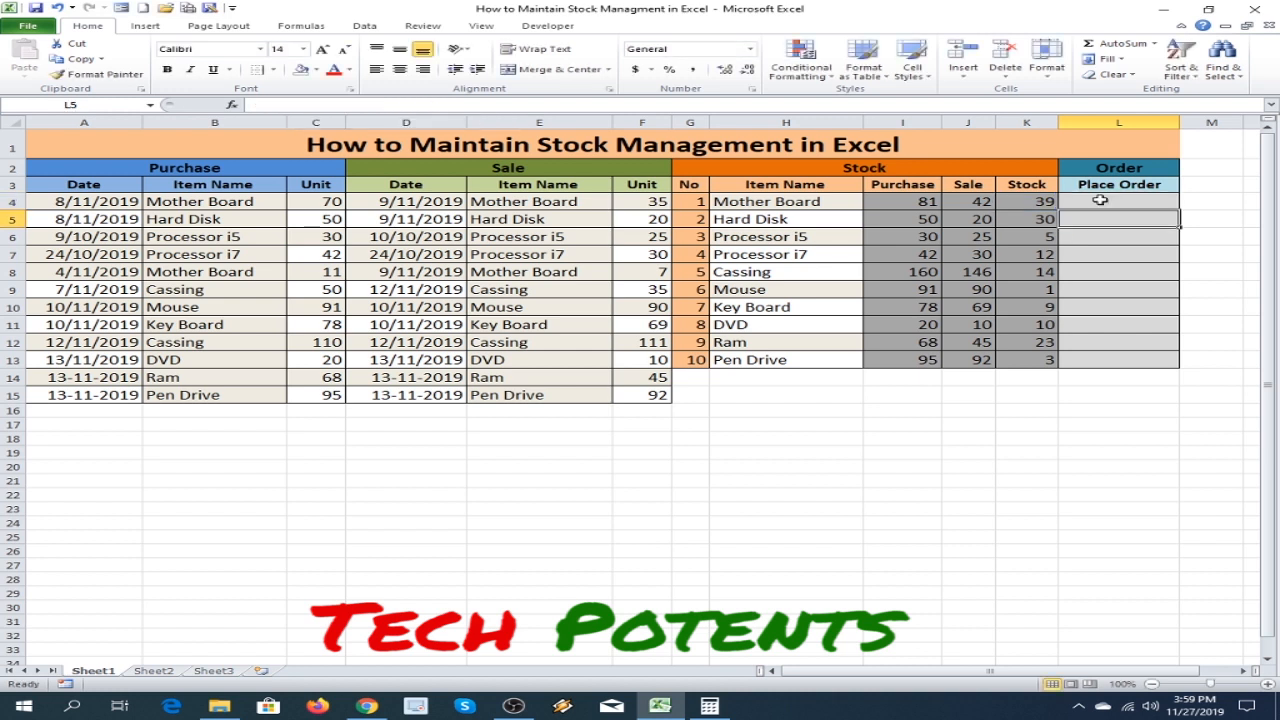
# Step: Fill the Place Order formula from L4 down to L13 and check the cells flagged for ordering
pyautogui.click(1100, 200)
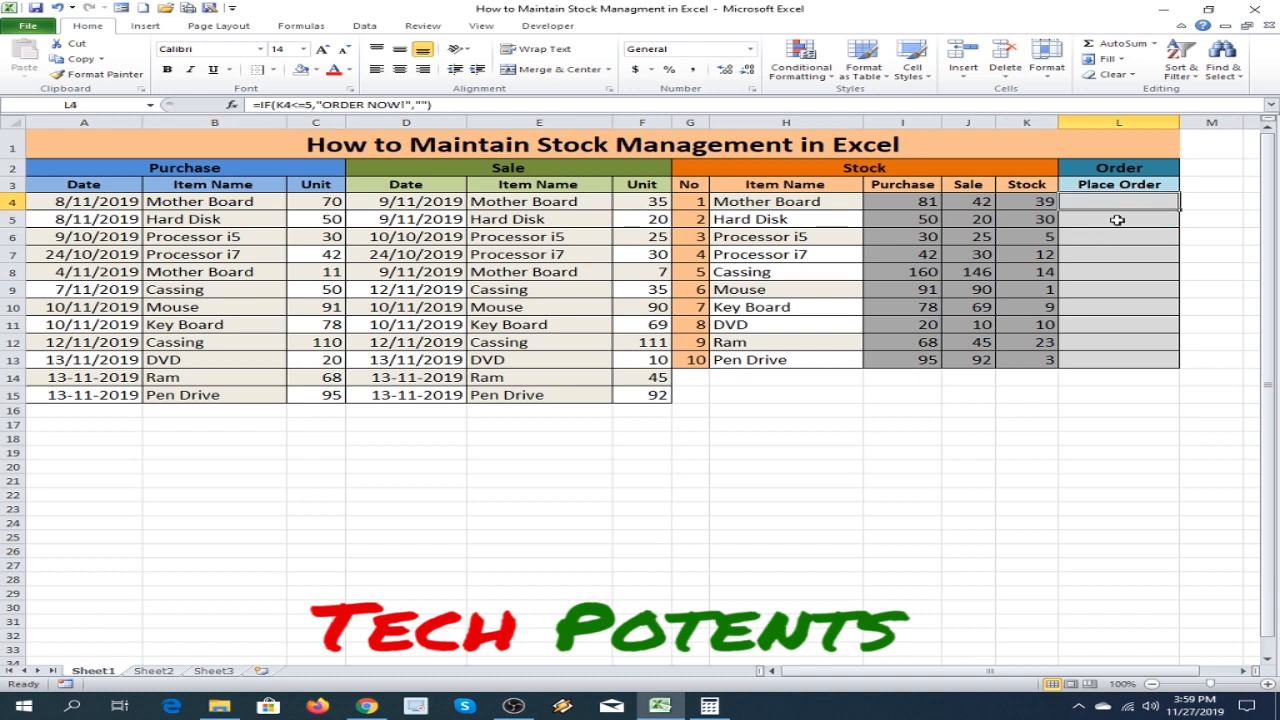
pyautogui.moveTo(1180, 210); pyautogui.dragTo(1176, 363)
pyautogui.click(1136, 440)
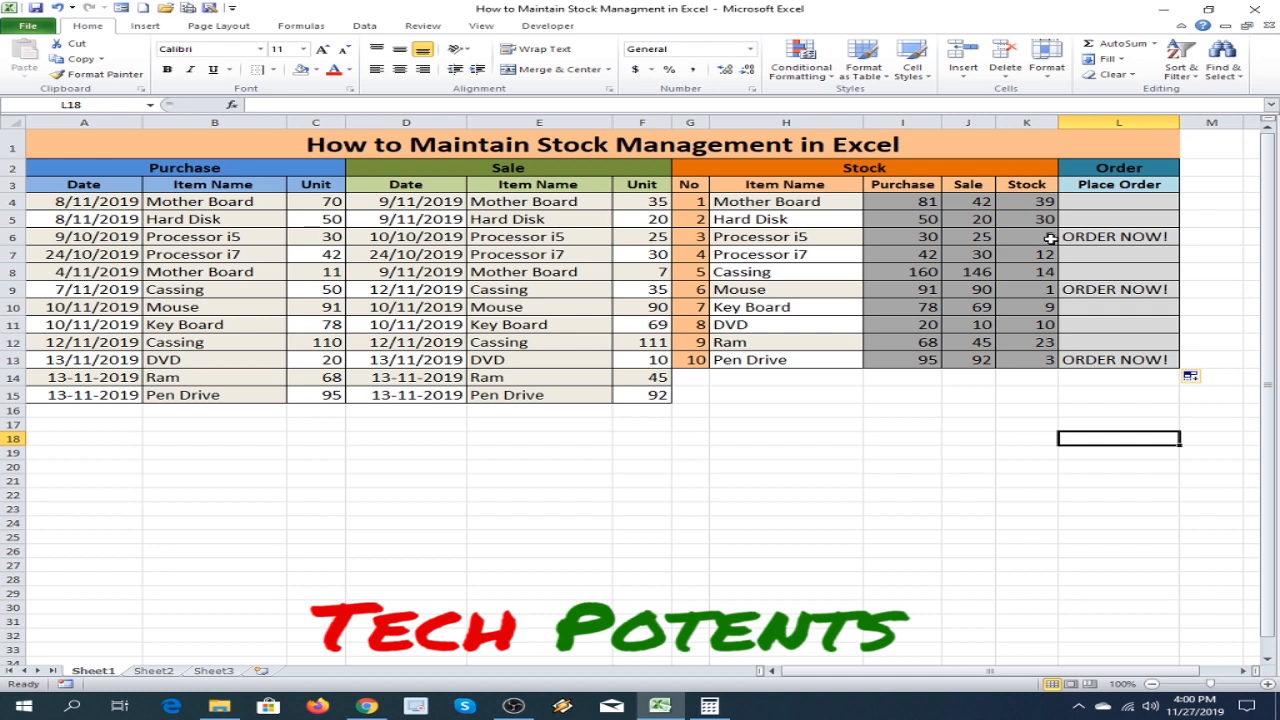
pyautogui.click(1110, 241)
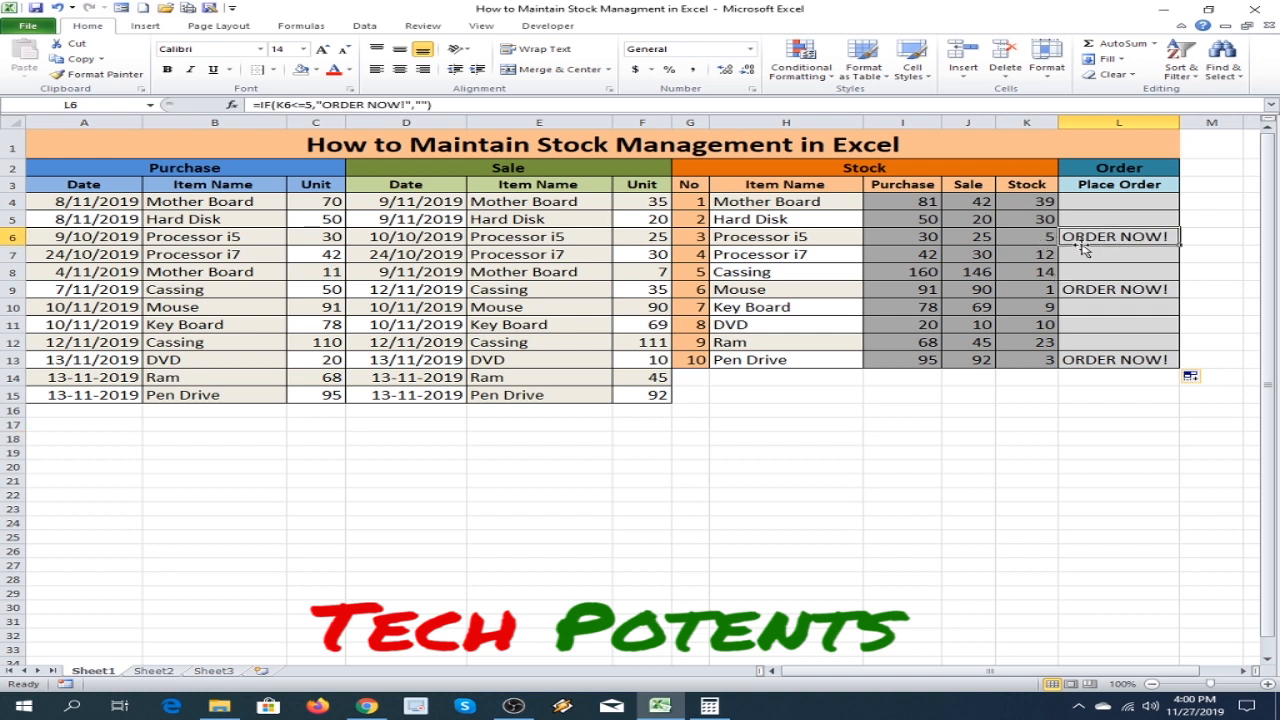
pyautogui.click(1098, 298)
pyautogui.click(1108, 370)
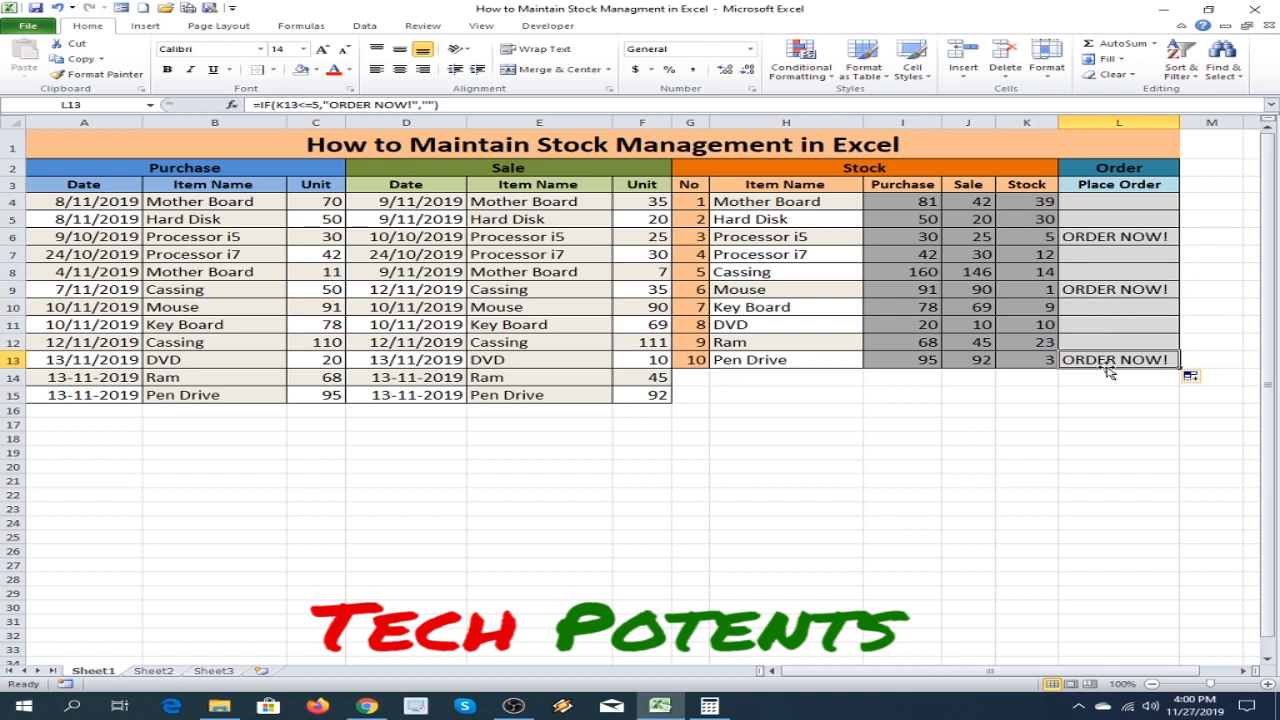